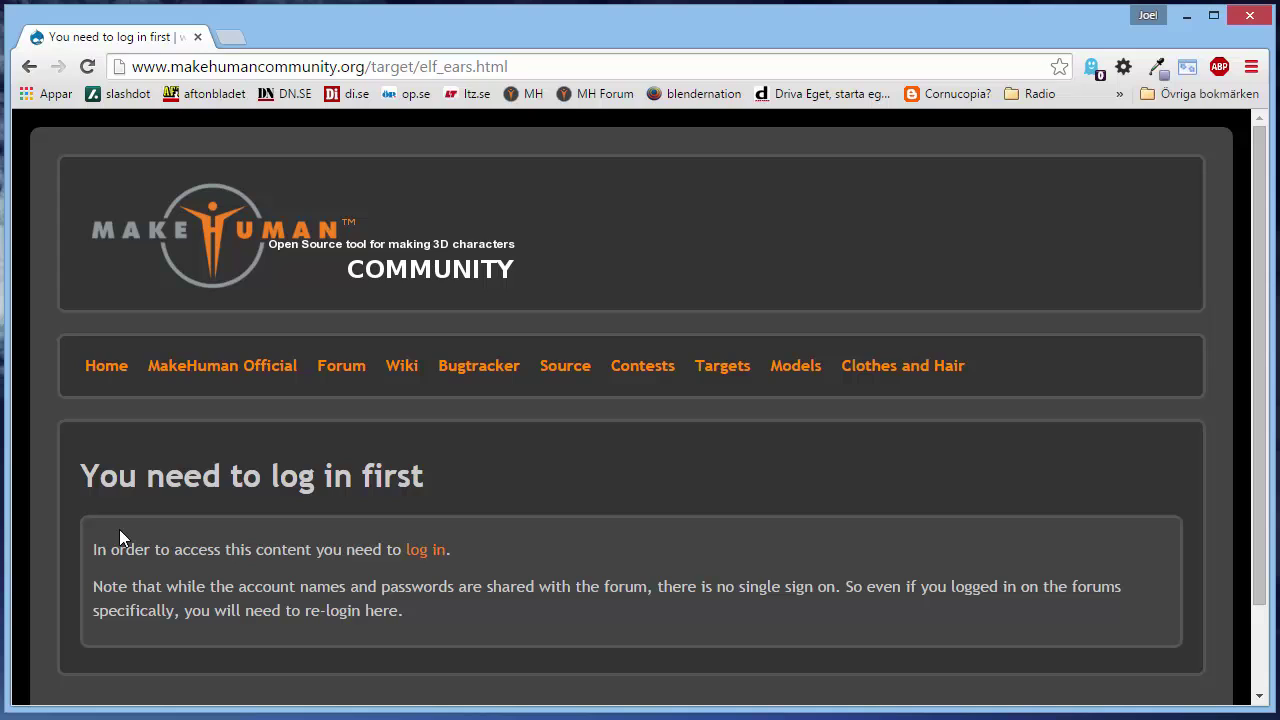
Log in to the MakeHuman Community site with the prefilled account credentials.
click(440, 558)
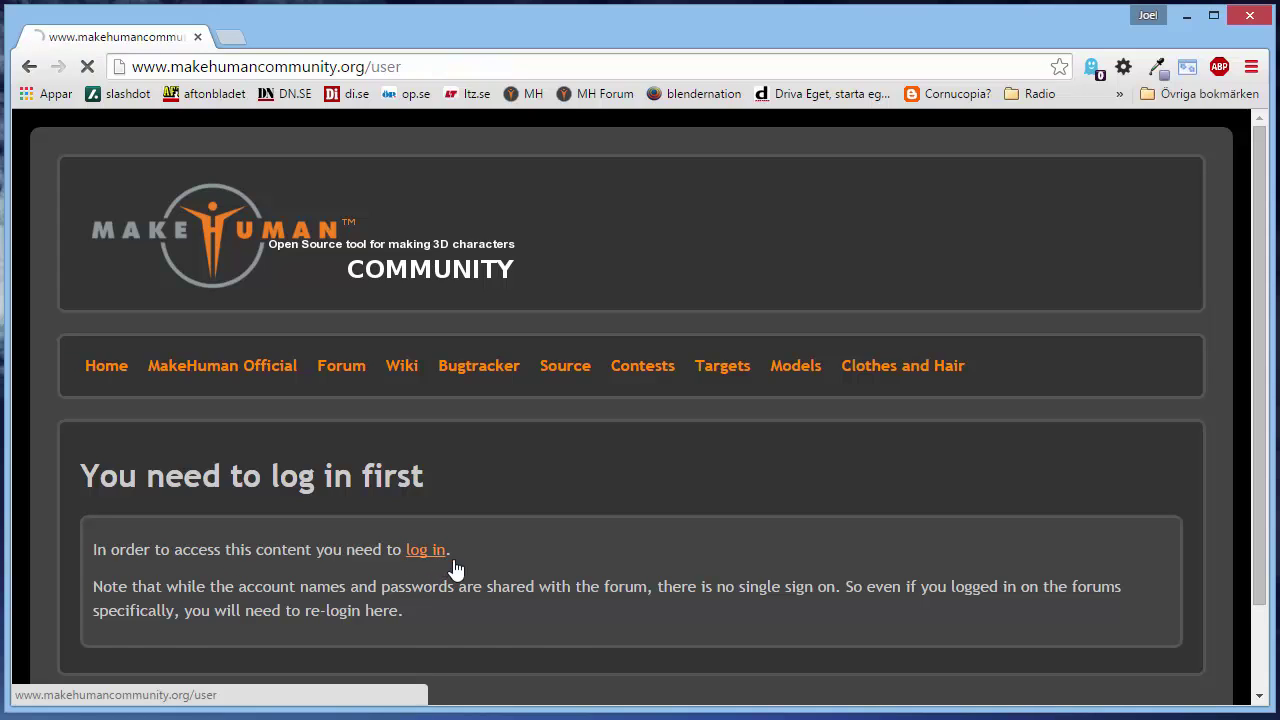
scroll(300, 465, down, 3)
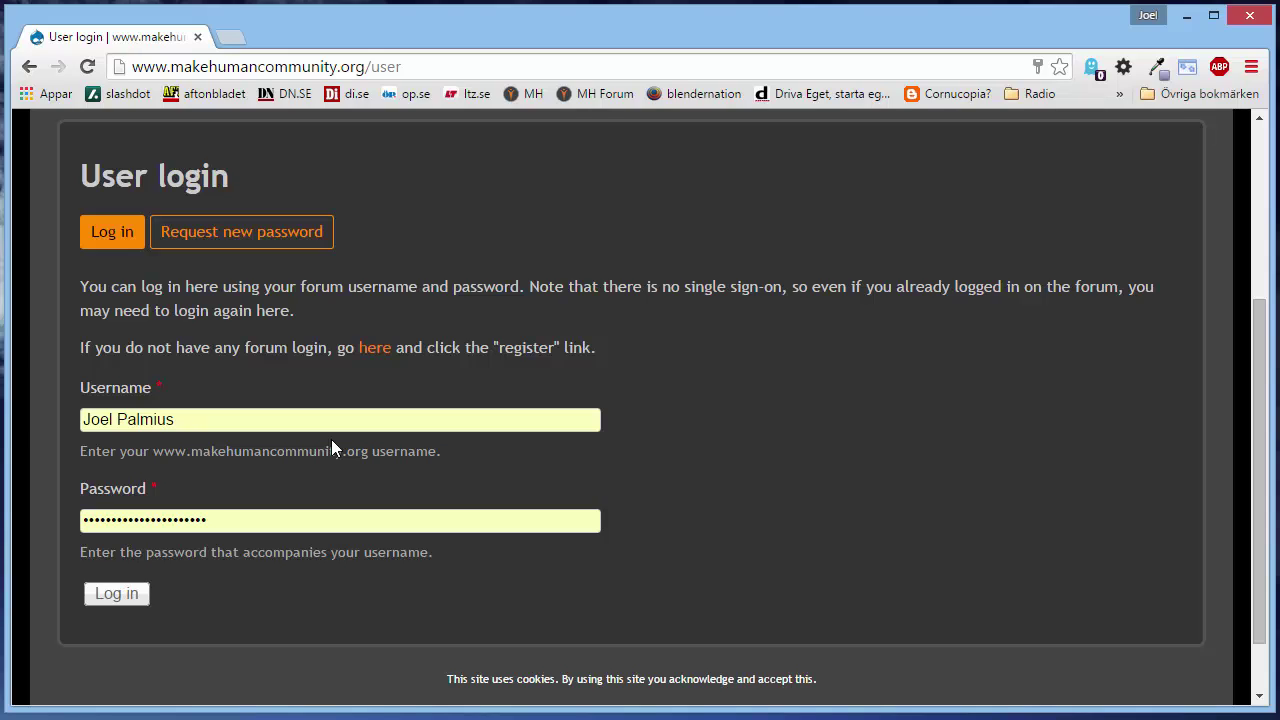
click(331, 430)
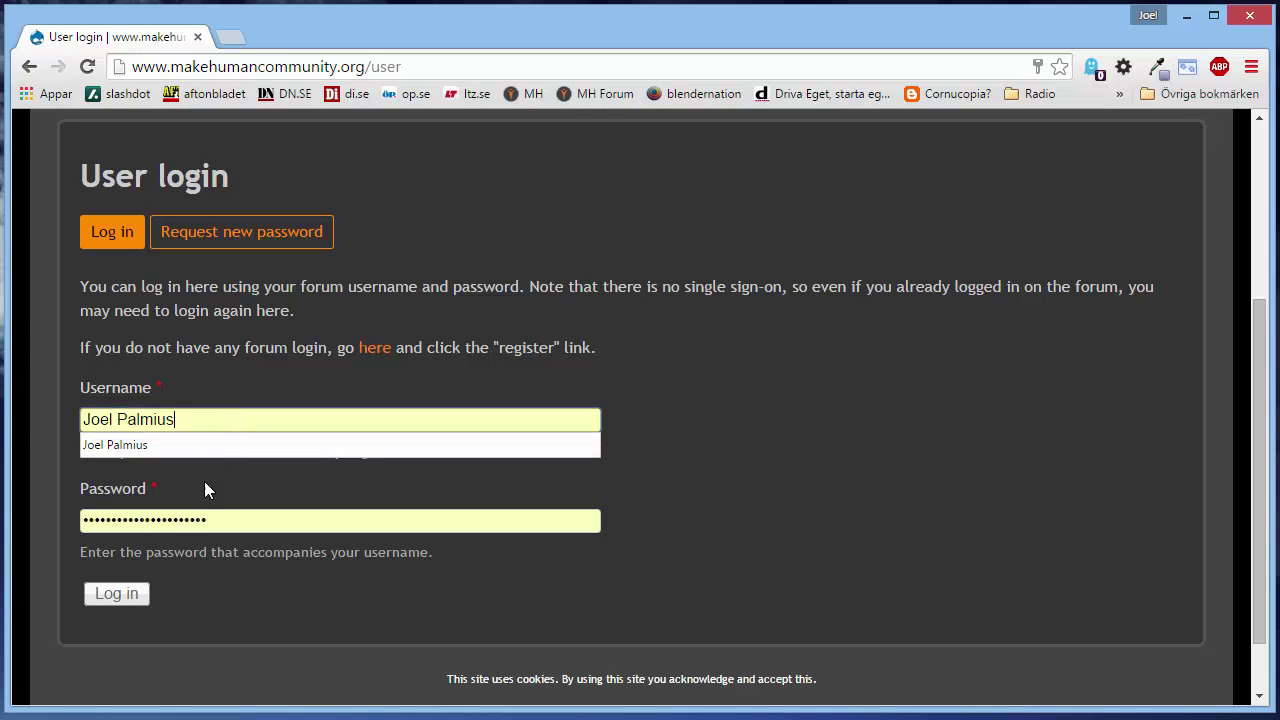
click(122, 600)
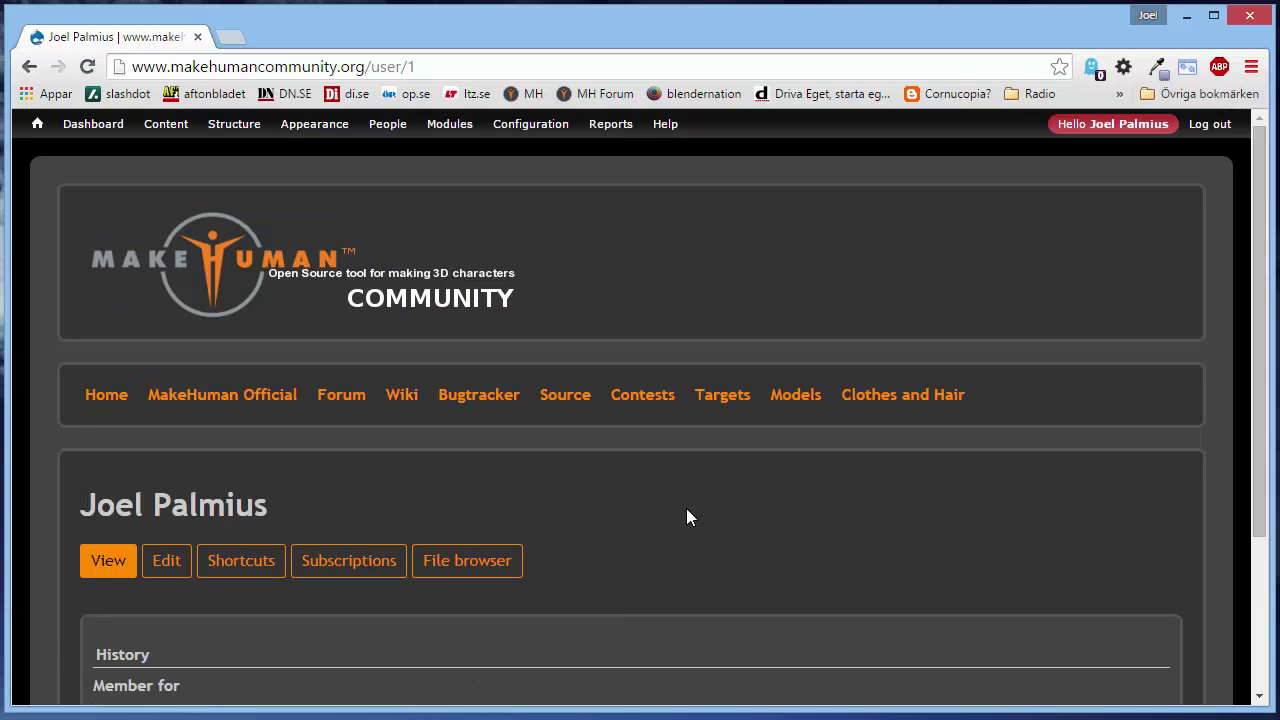
Open the Elf ears entry from the Targets listing and look over its details and illustration.
click(738, 403)
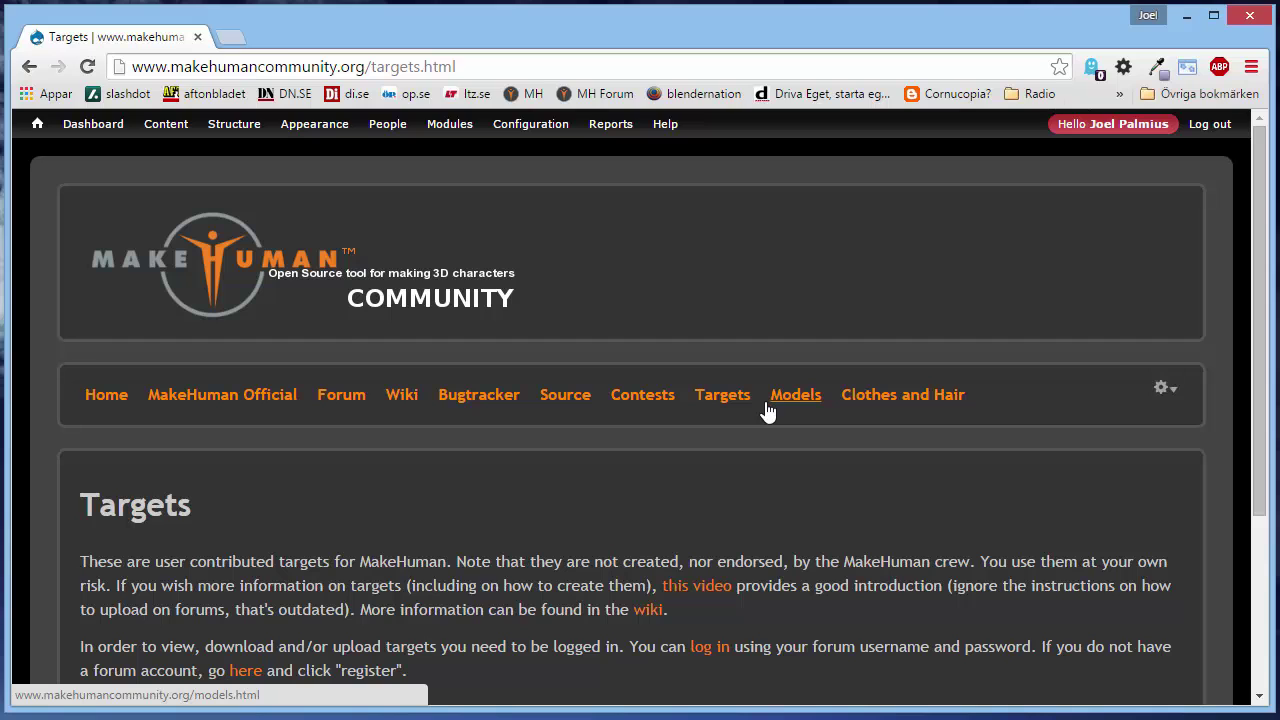
scroll(890, 475, down, 3)
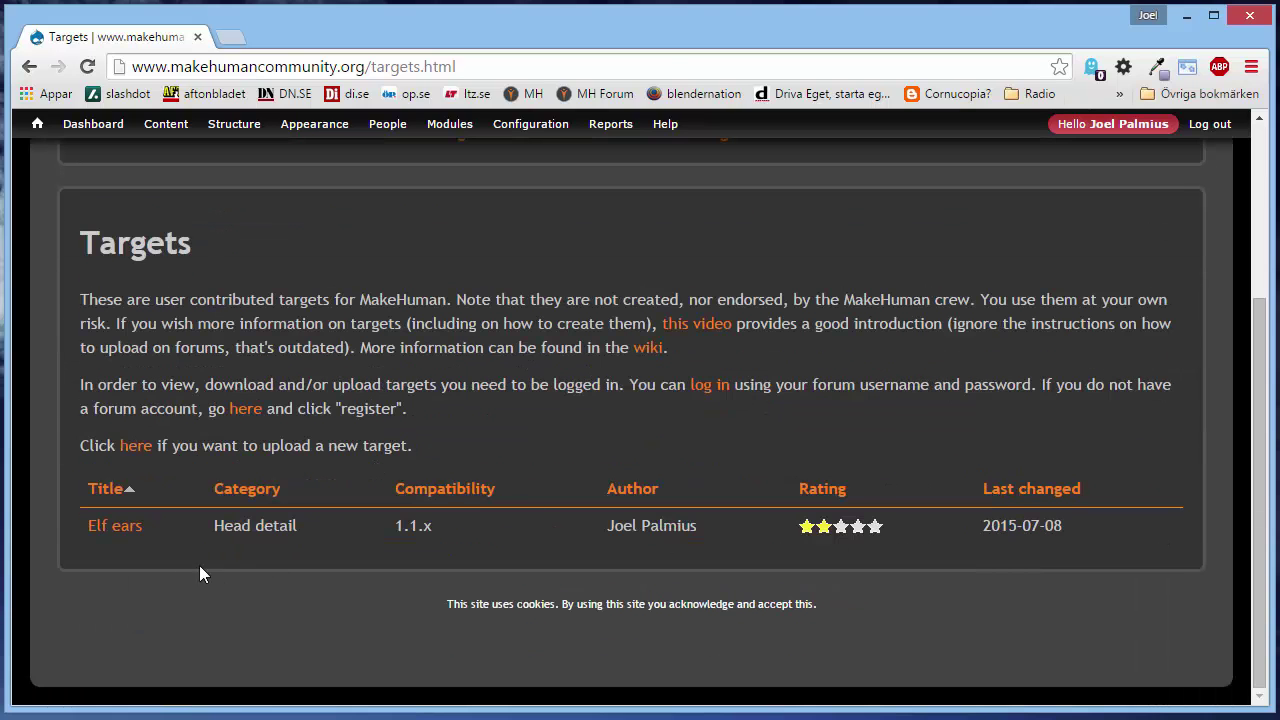
click(128, 528)
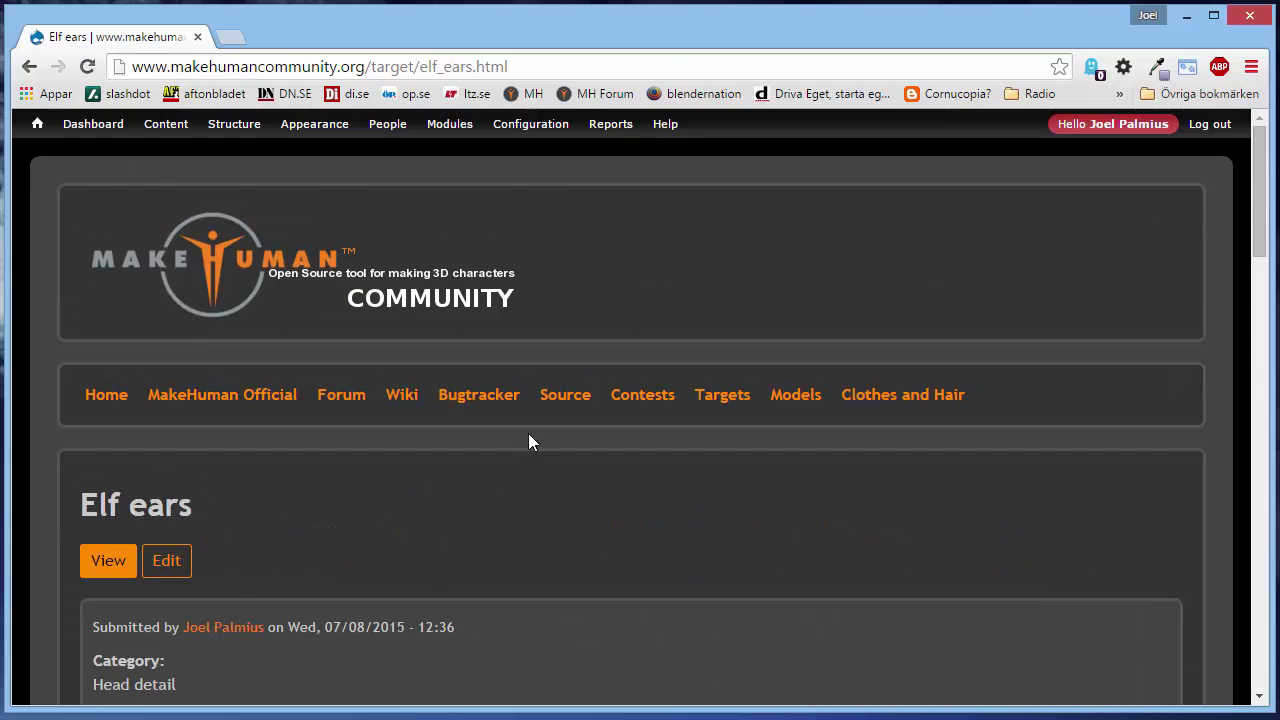
scroll(526, 440, down, 9)
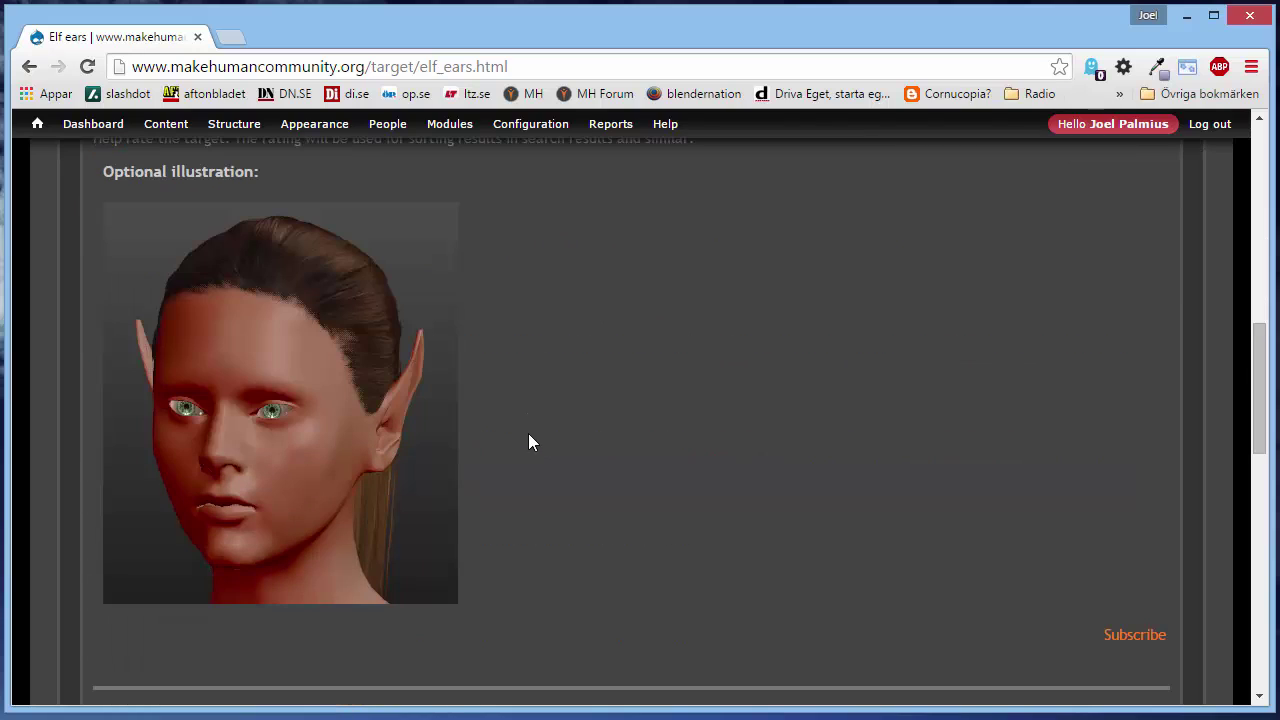
Save the linked elf-ears.target file into the Dokument\makehuman\v1\data\custom folder.
scroll(646, 452, up, 4)
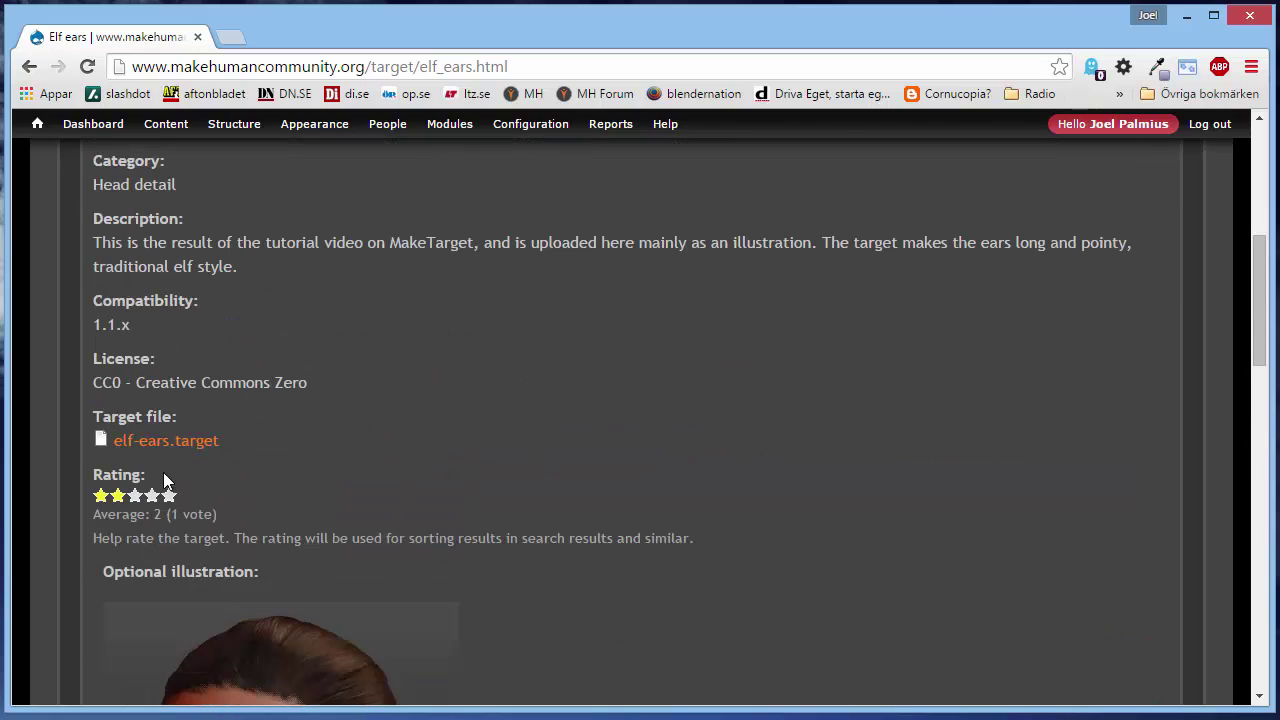
right_click(177, 443)
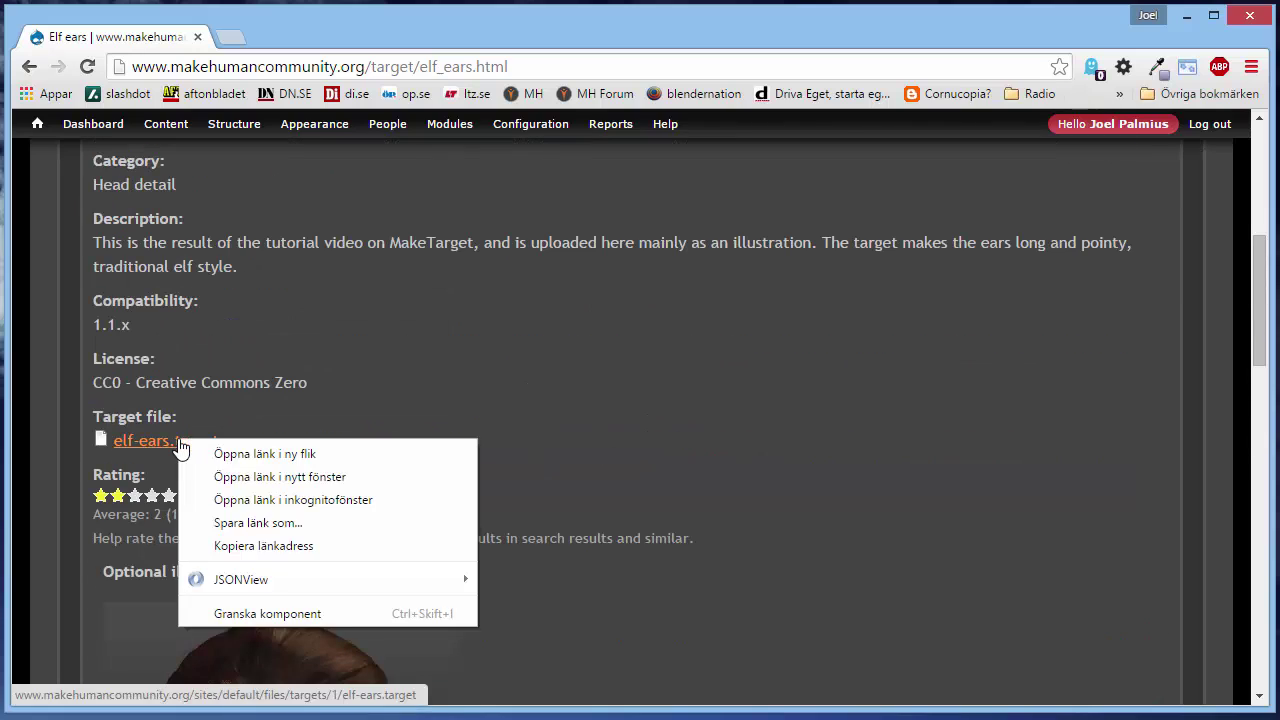
click(304, 522)
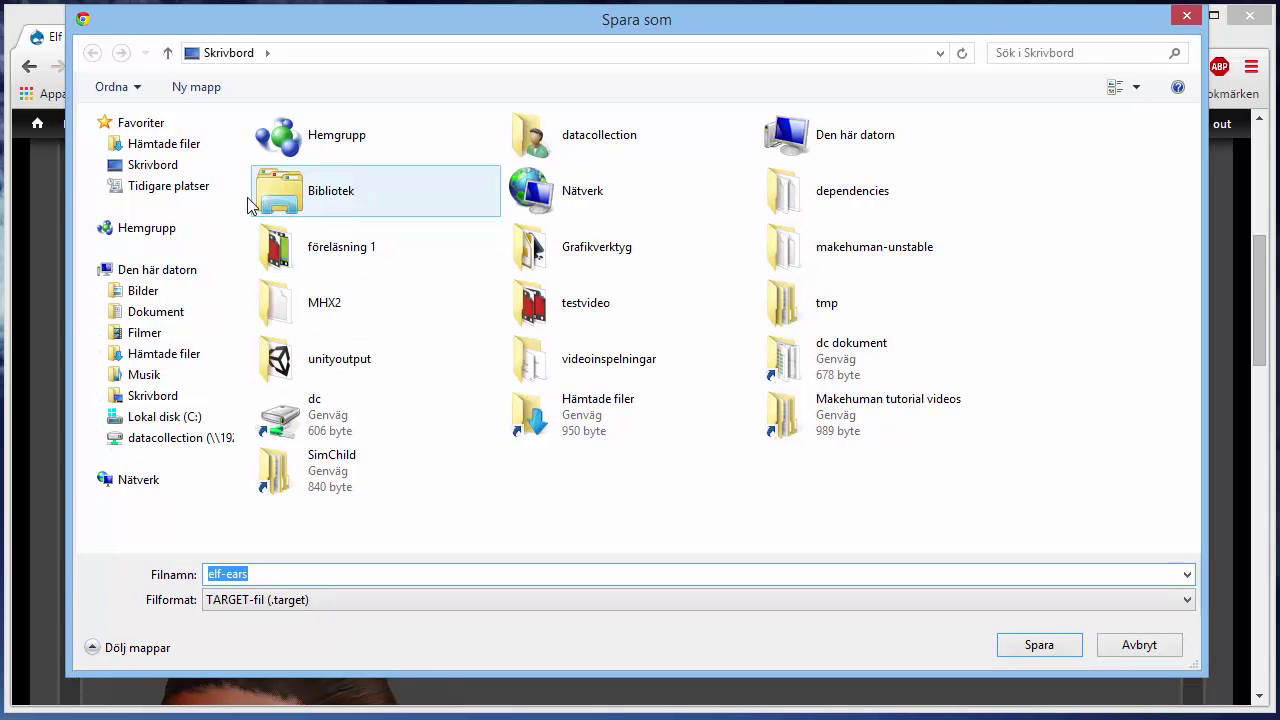
click(156, 311)
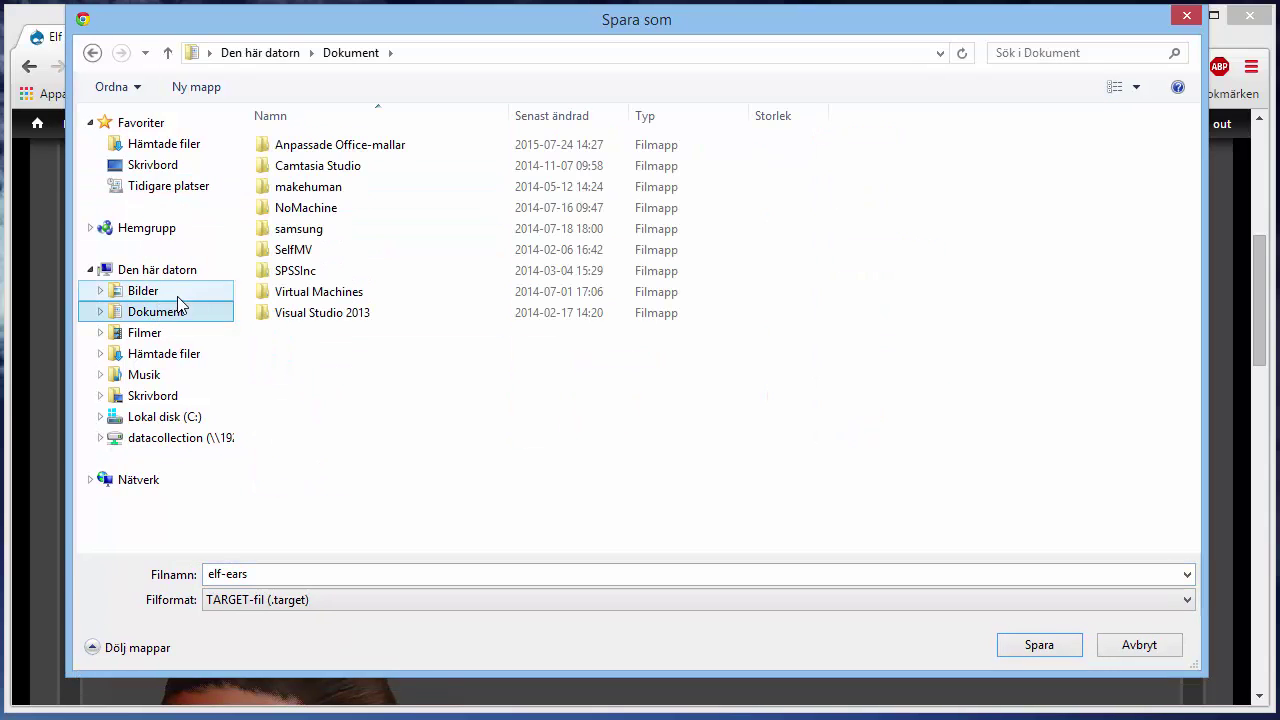
double_click(343, 188)
click(281, 150)
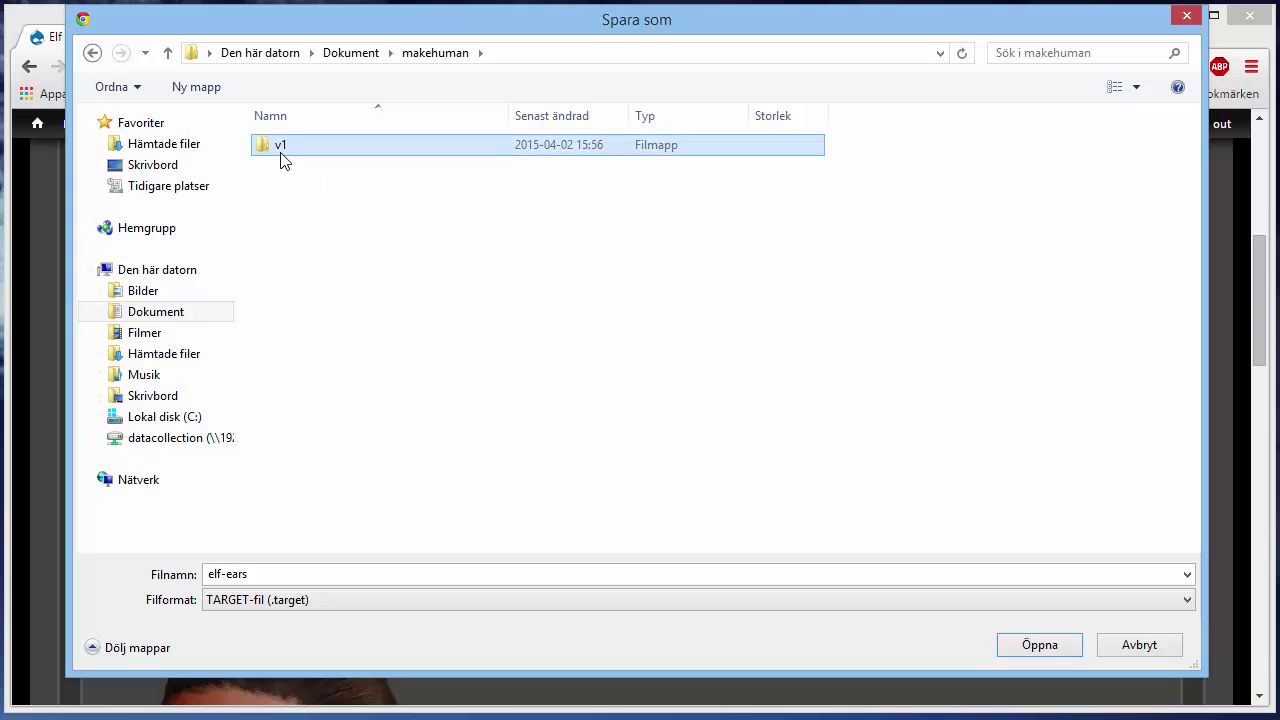
double_click(281, 152)
double_click(300, 189)
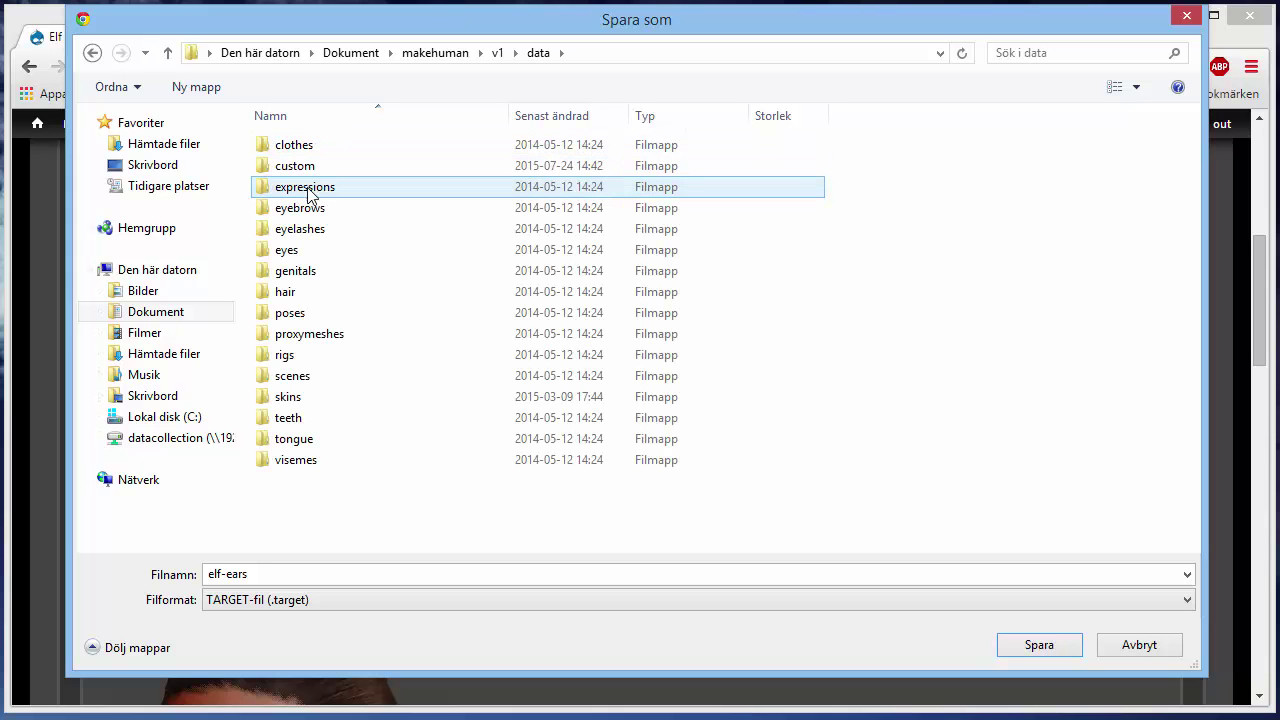
click(318, 170)
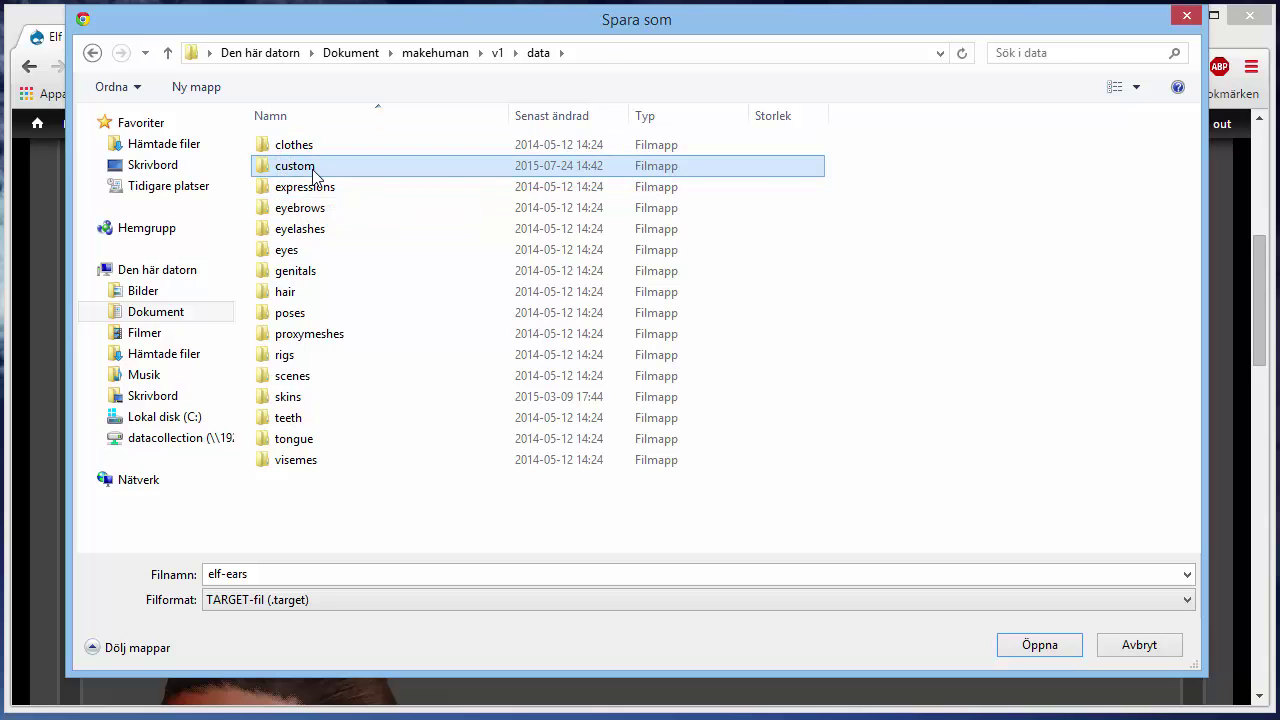
double_click(313, 174)
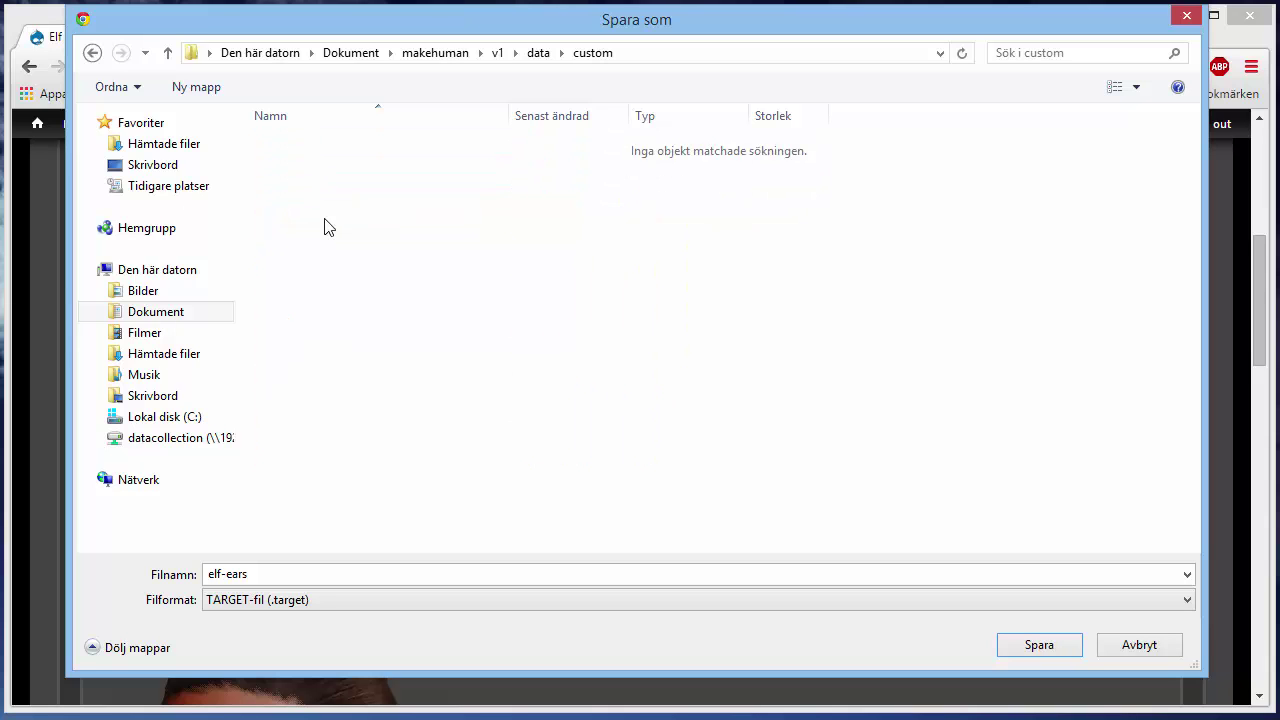
click(1040, 645)
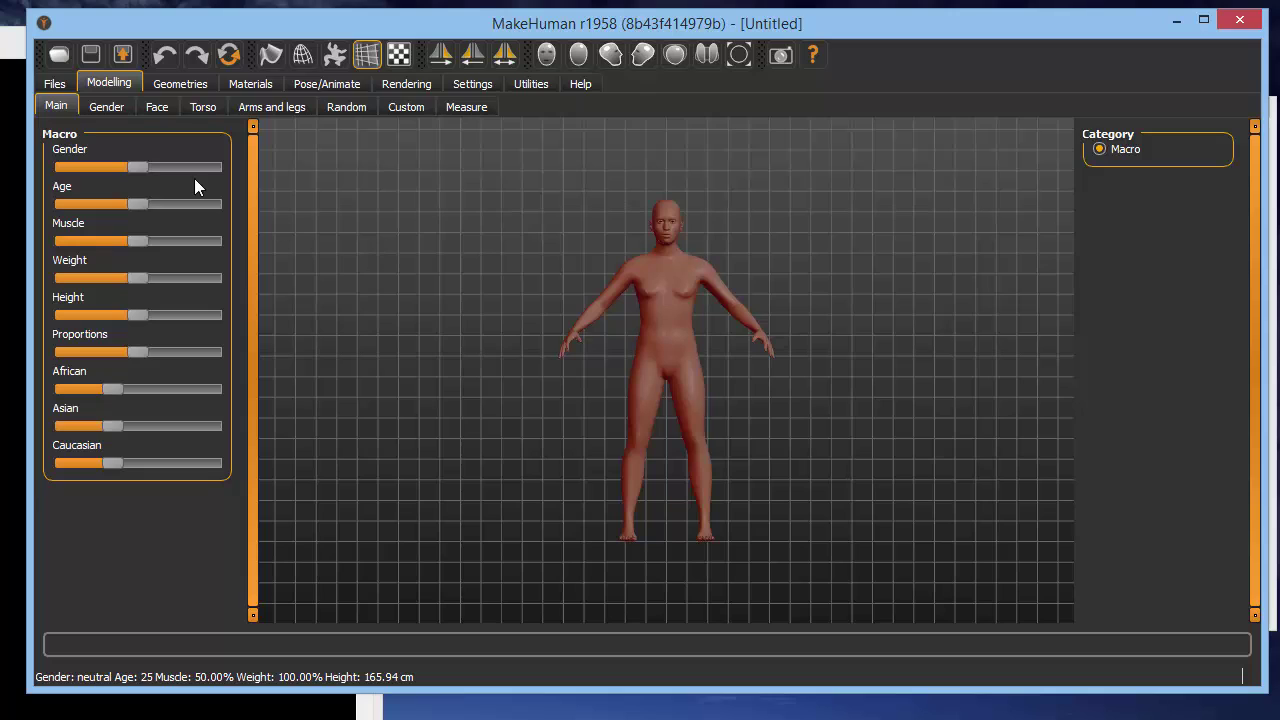
Switch to MakeHuman and raise the custom Elf ears target close to its maximum on the figure.
click(410, 110)
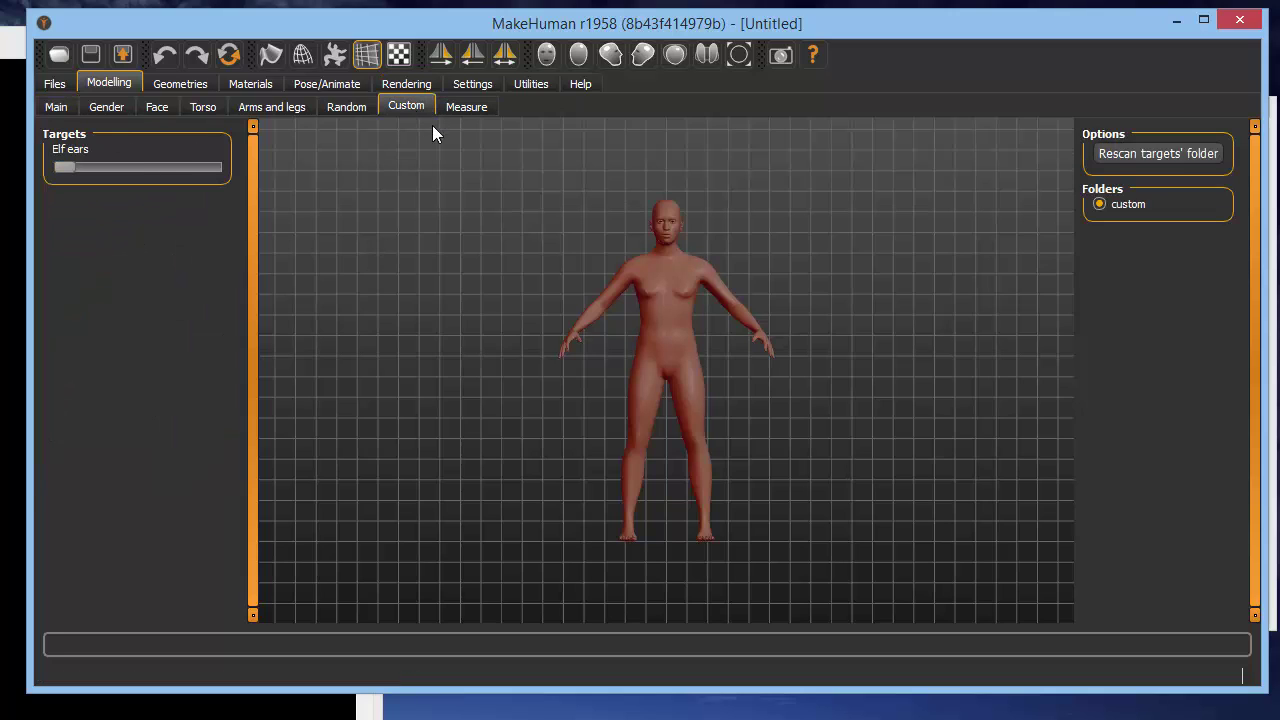
drag(600, 265, 694, 366)
scroll(728, 268, up, 6)
scroll(697, 340, down, 3)
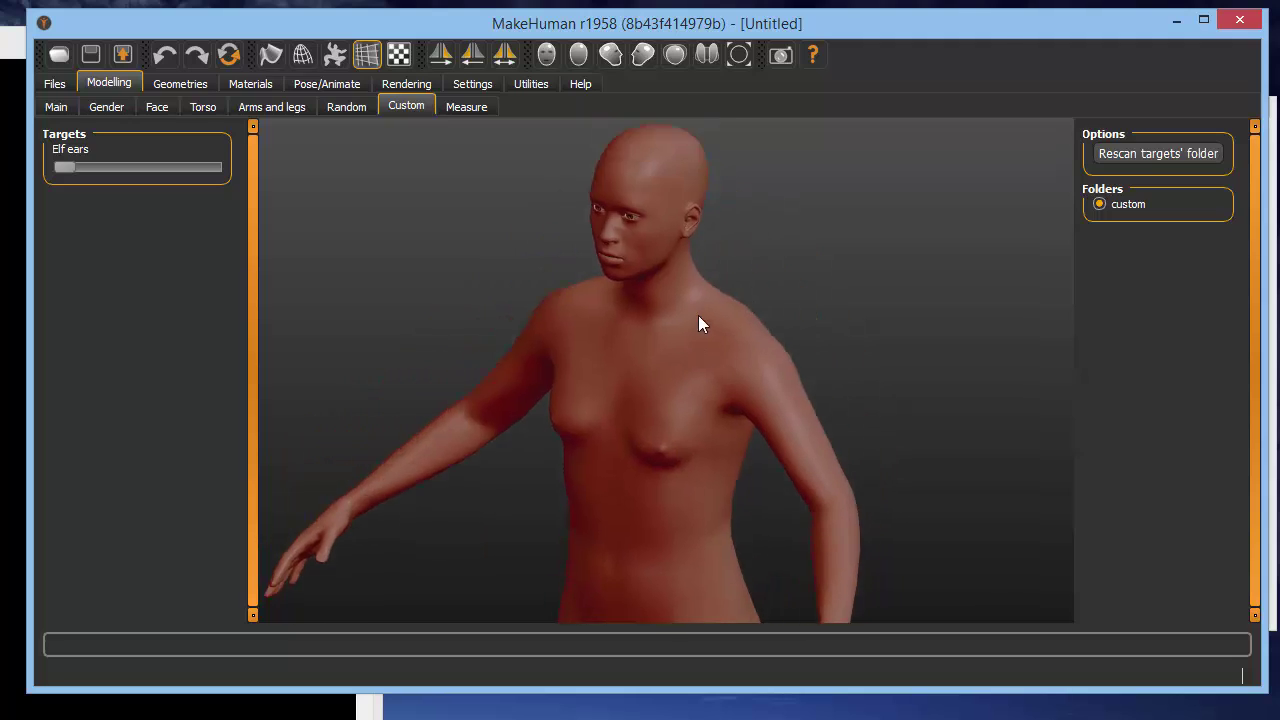
drag(65, 168, 210, 168)
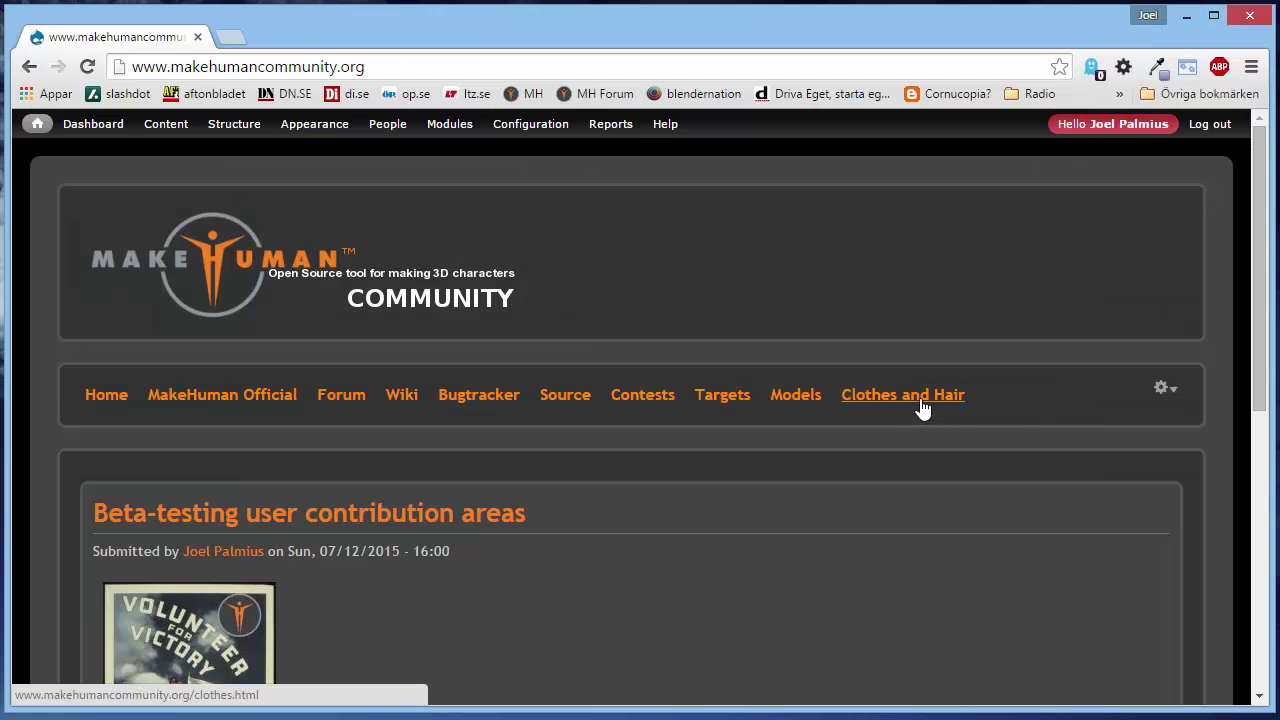
Switch back to the community site in the browser and open the thumbnail gallery of Clothes and Hair.
click(921, 398)
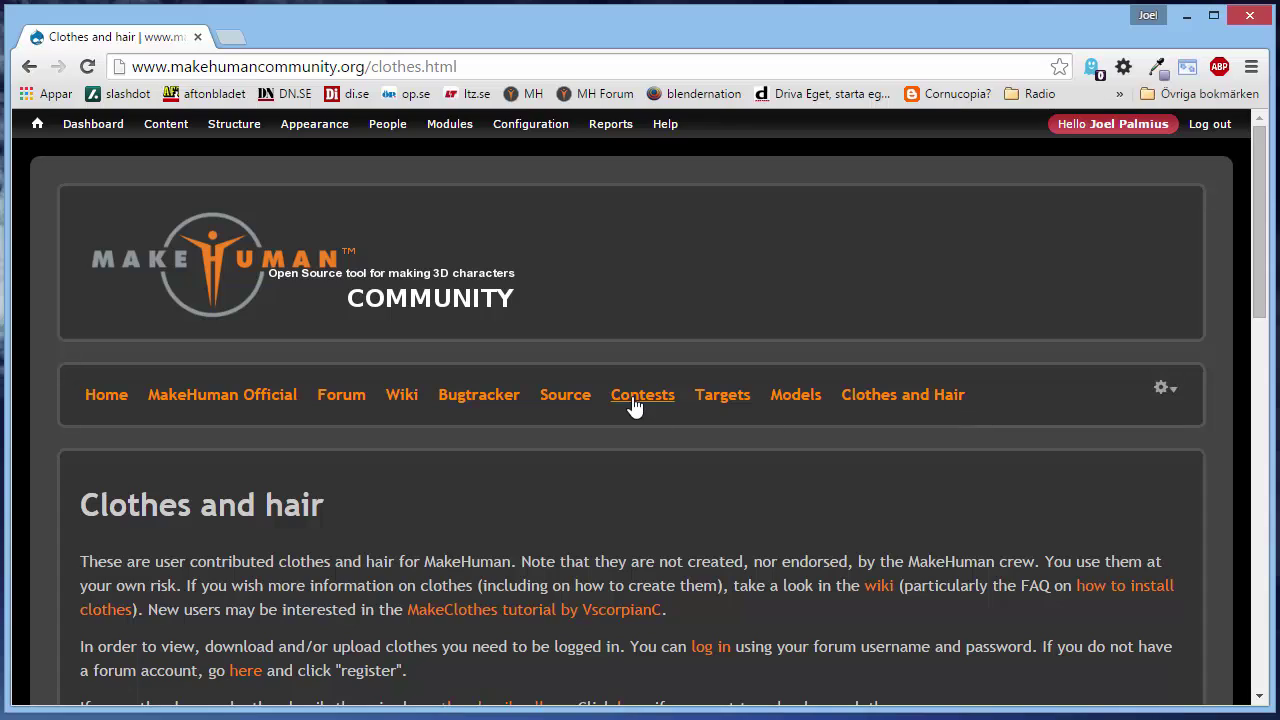
scroll(632, 396, down, 9)
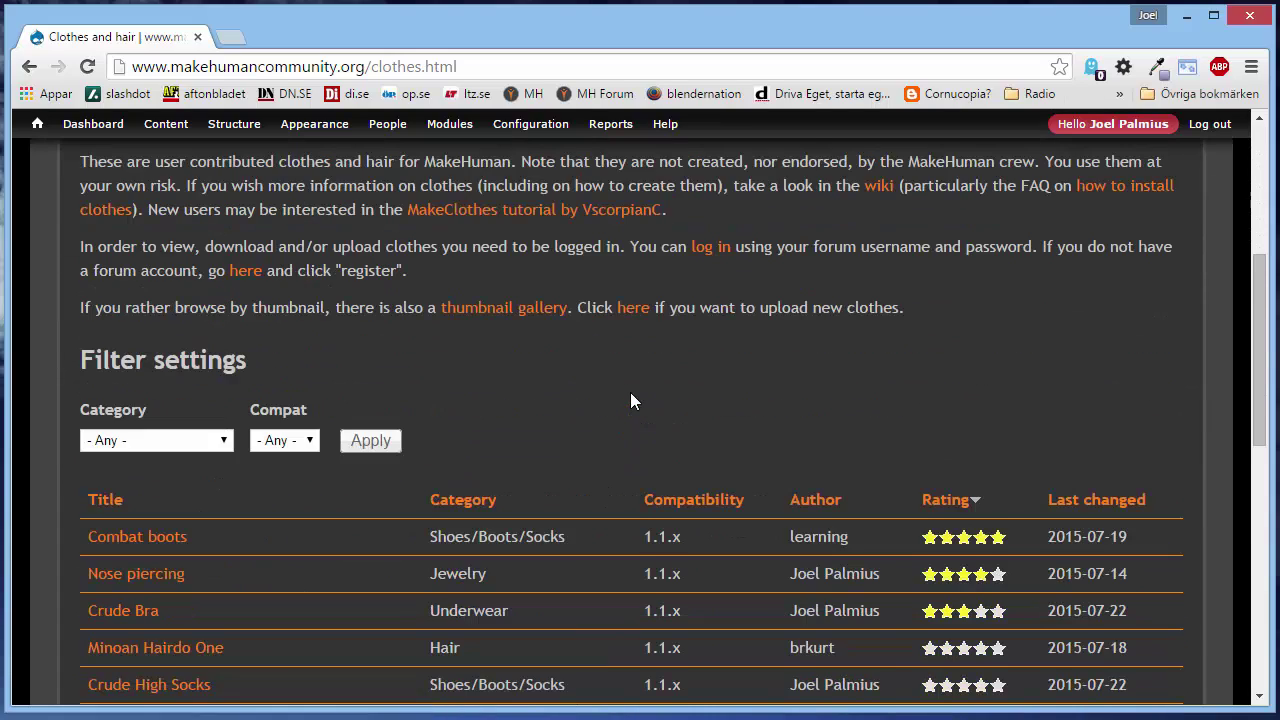
scroll(627, 395, up, 8)
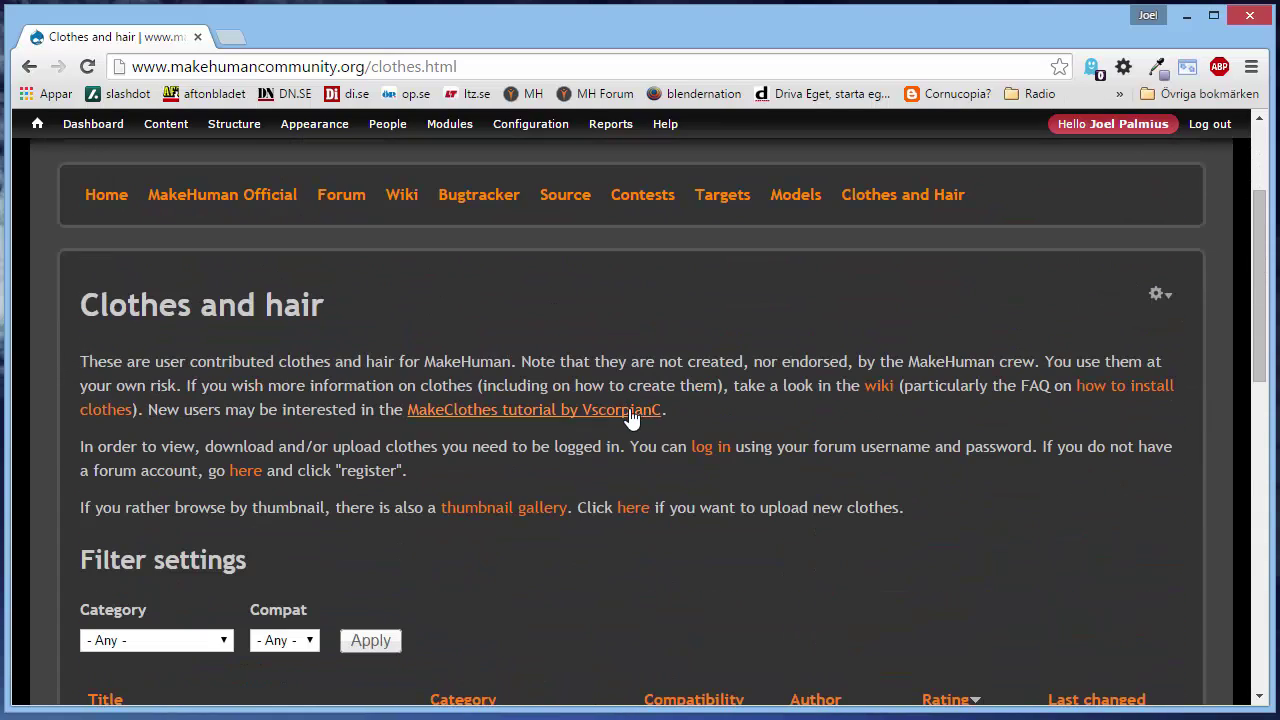
click(535, 515)
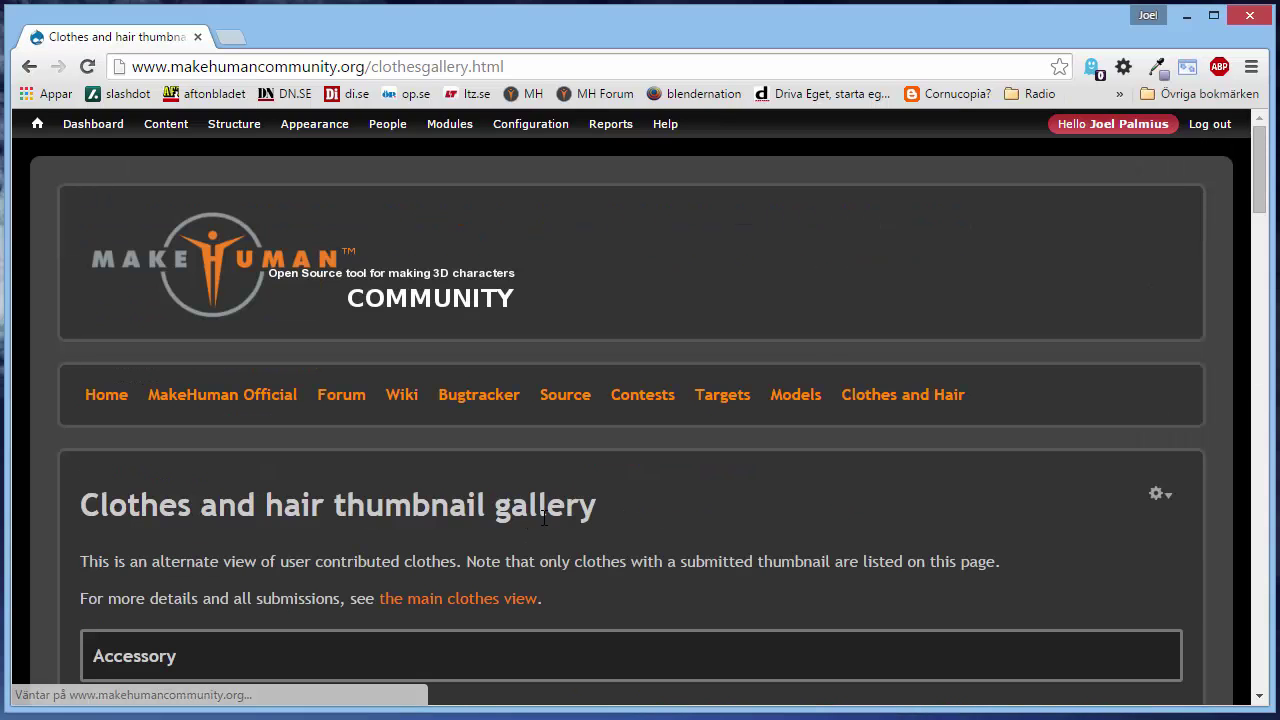
Open the Crude Swimsuit entry from the Unsorted/other category and look over its description, files and illustration.
scroll(836, 357, down, 3)
scroll(833, 356, down, 12)
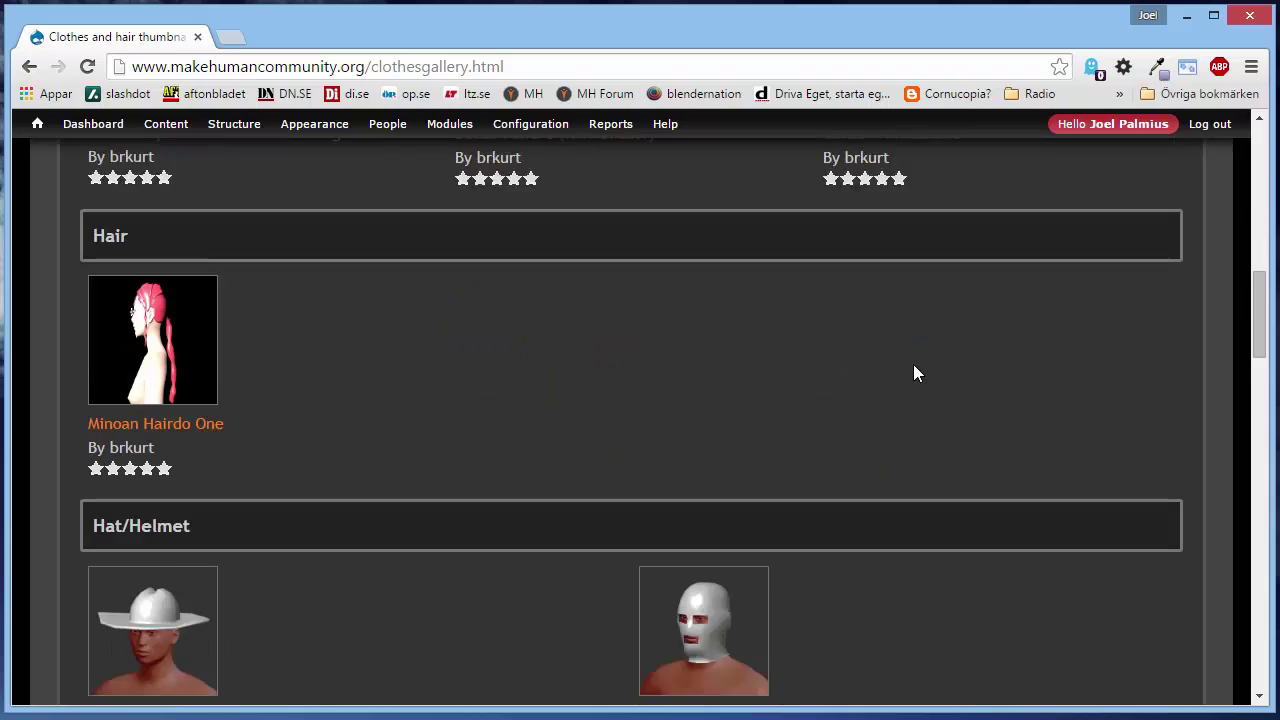
scroll(968, 382, down, 14)
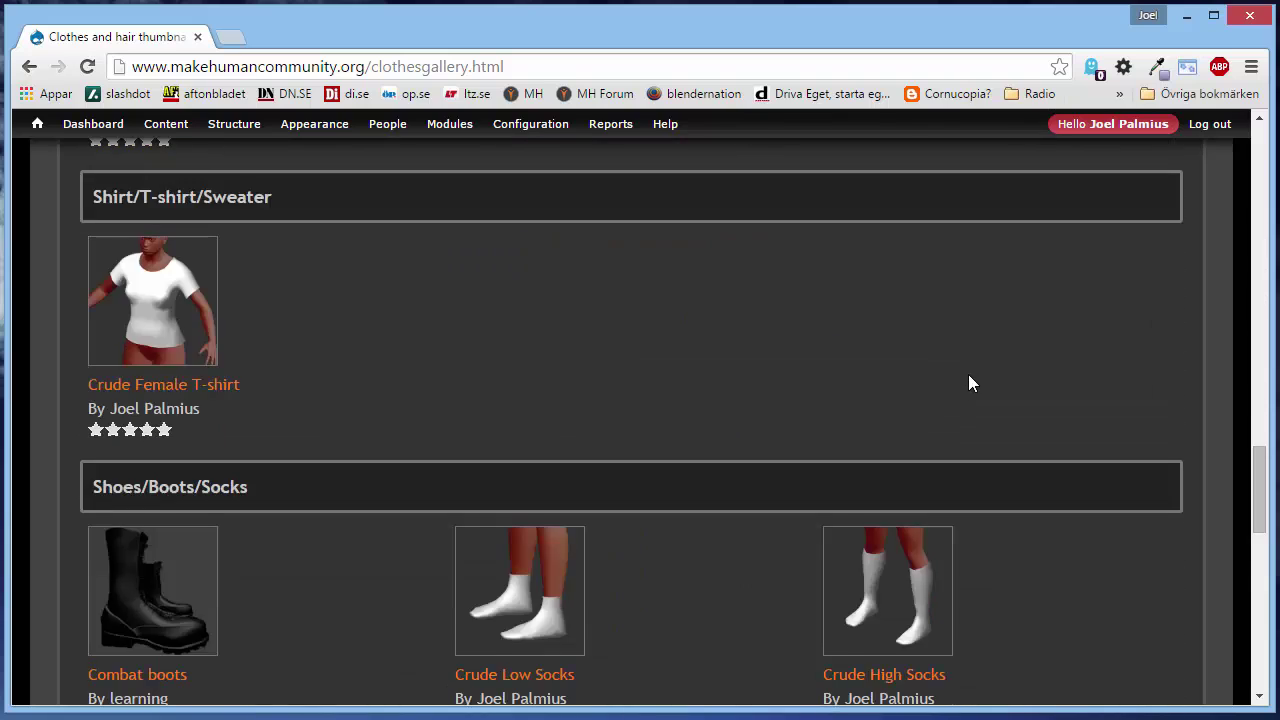
scroll(975, 388, down, 4)
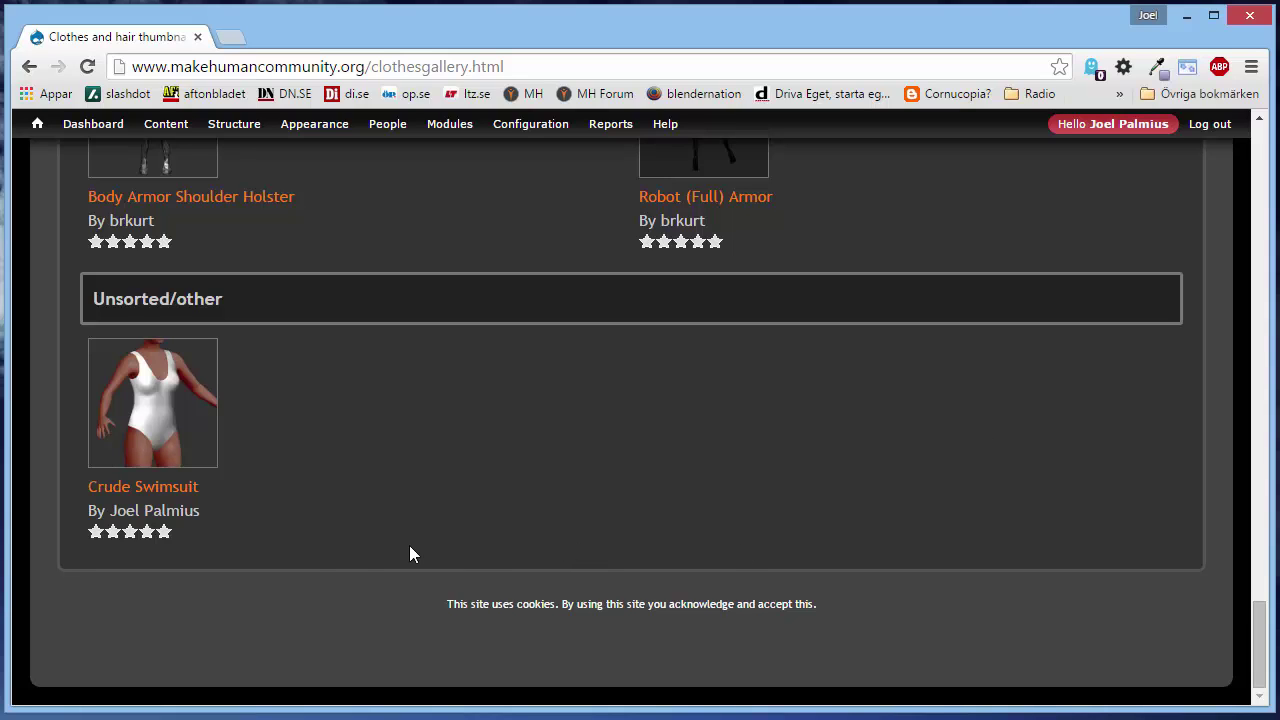
click(166, 487)
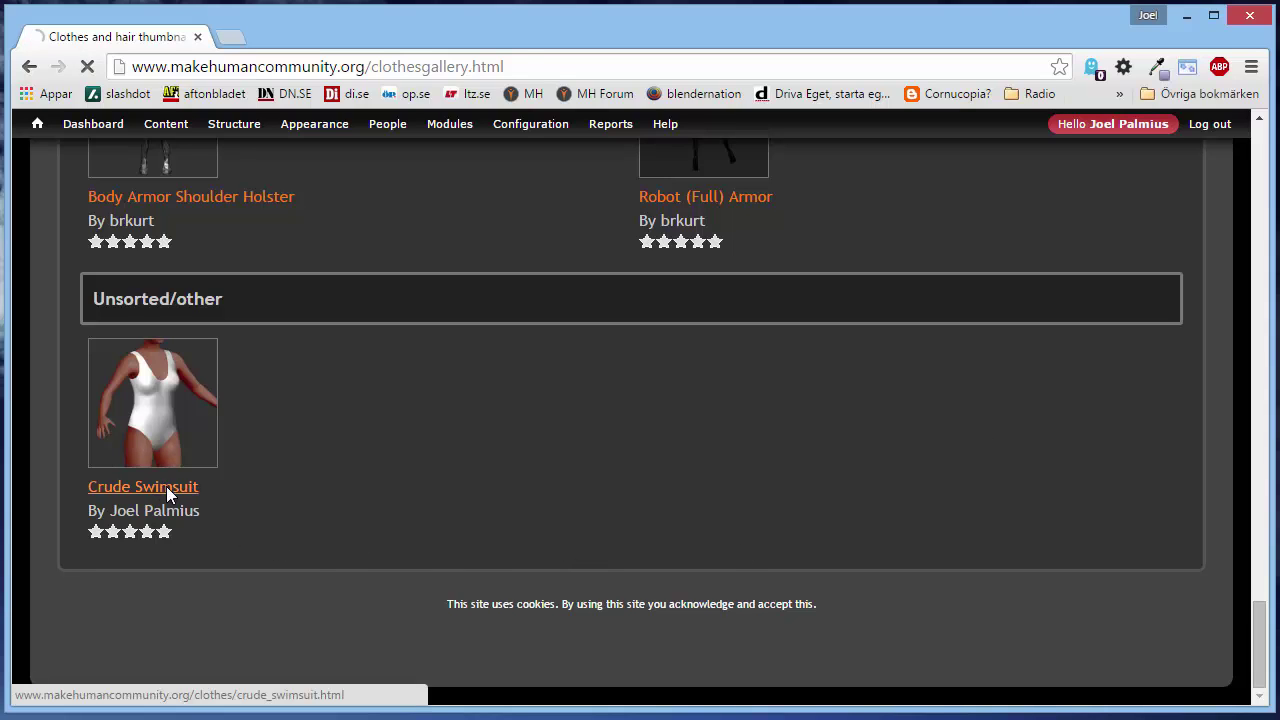
scroll(780, 380, down, 4)
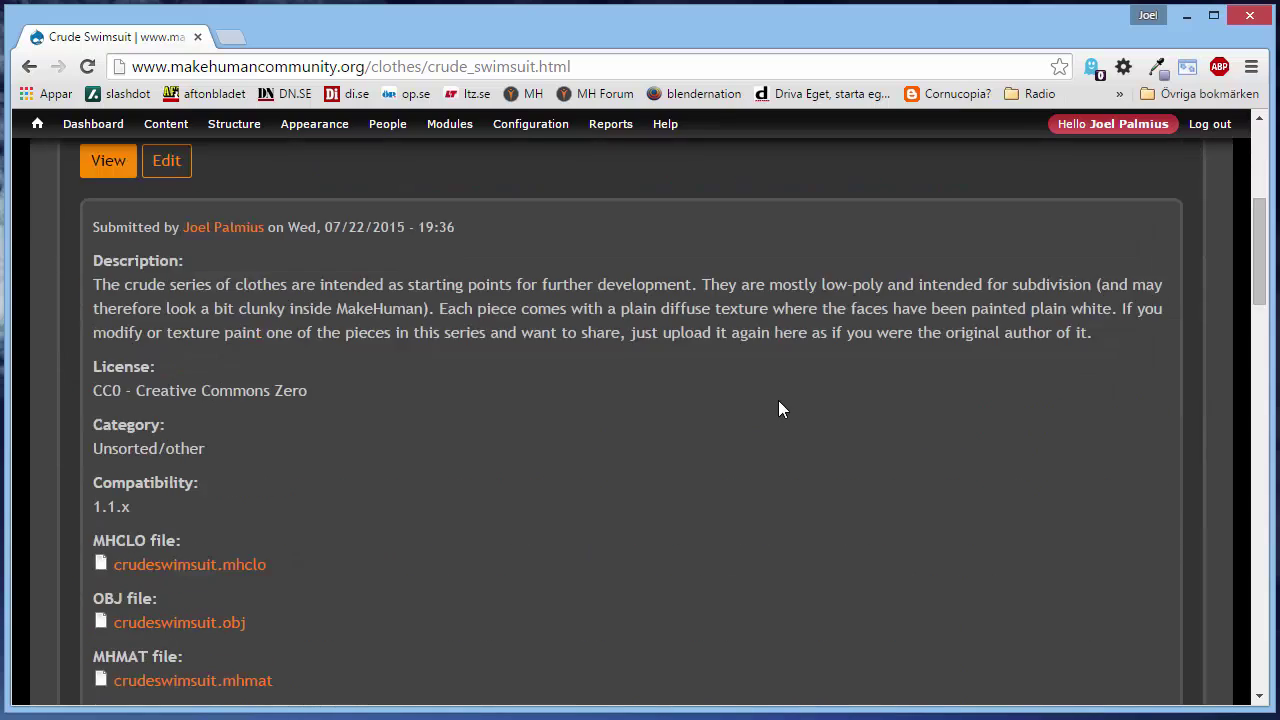
scroll(779, 400, down, 4)
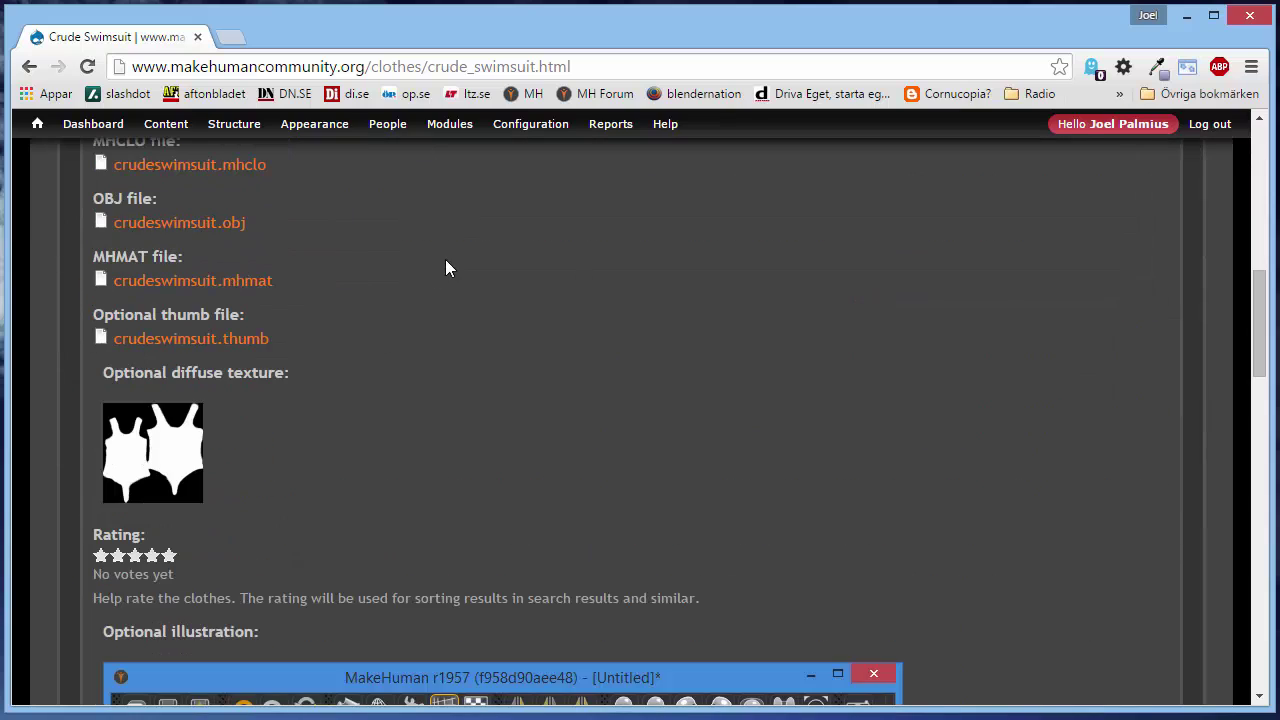
scroll(740, 317, down, 5)
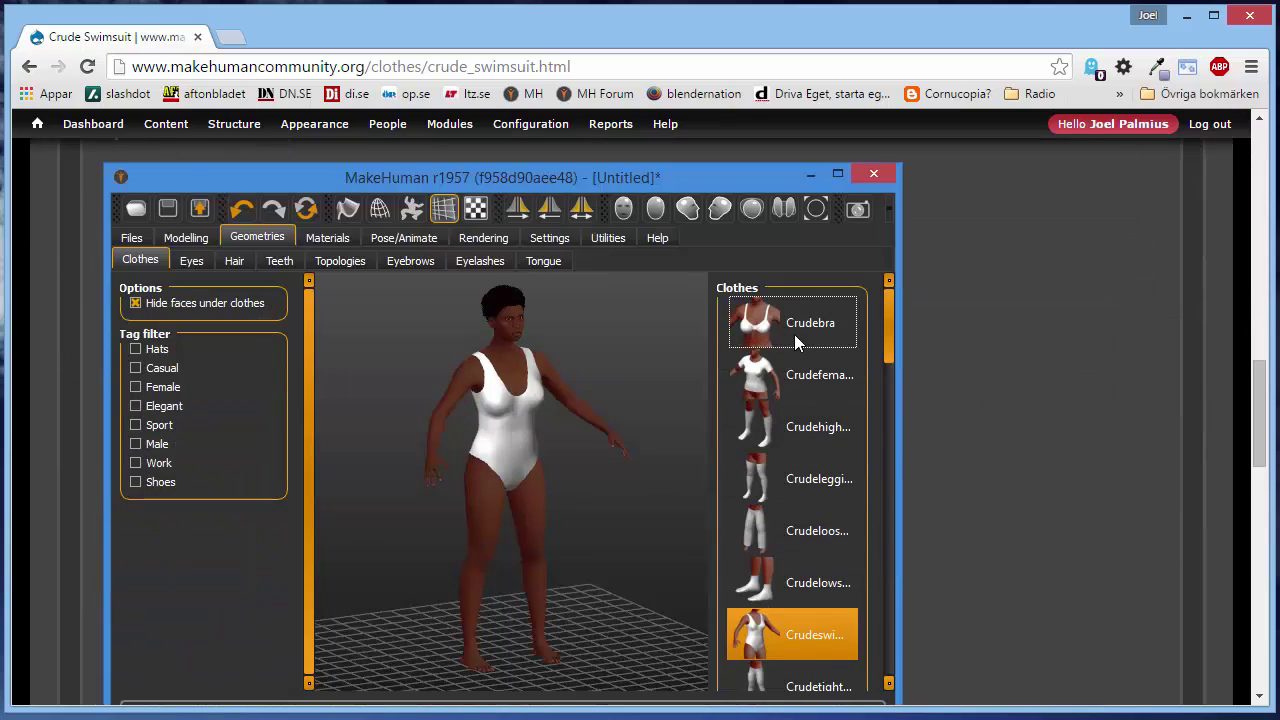
Start saving the linked crudeswimsuit.mhclo file and go to the Dokument\makehuman\v1\data\clothes folder.
scroll(796, 340, up, 4)
scroll(797, 345, up, 3)
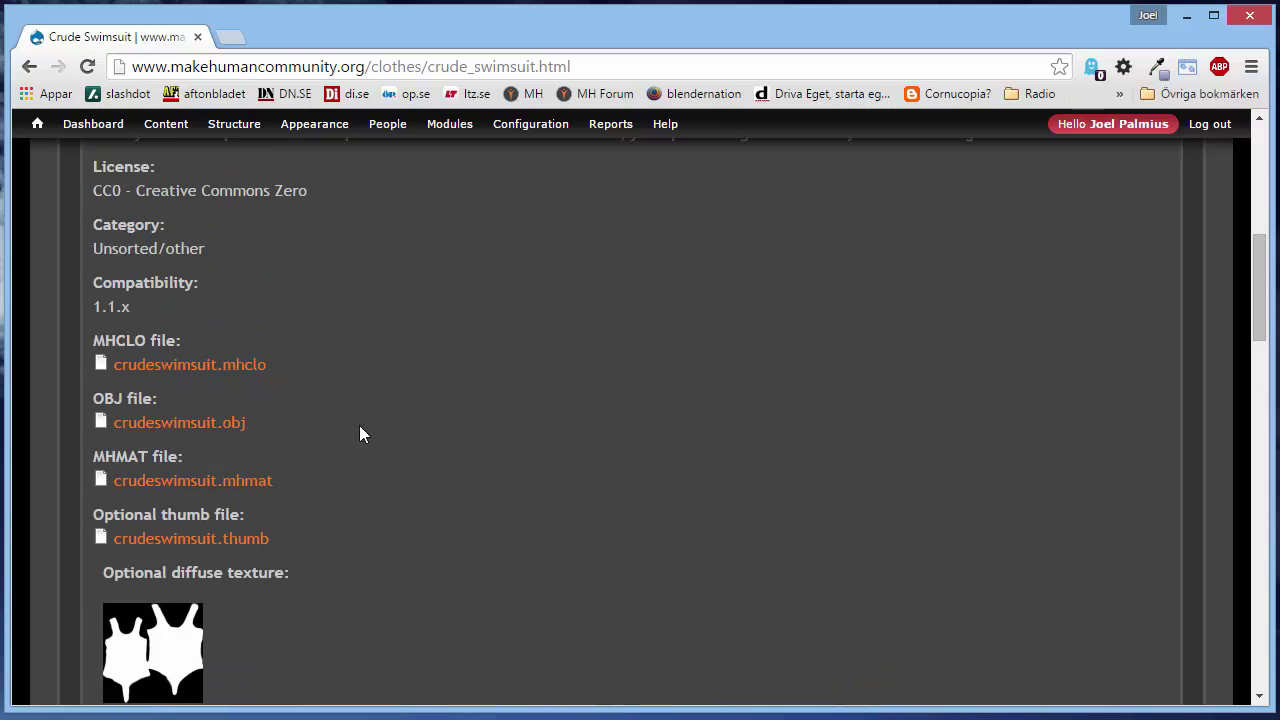
right_click(209, 366)
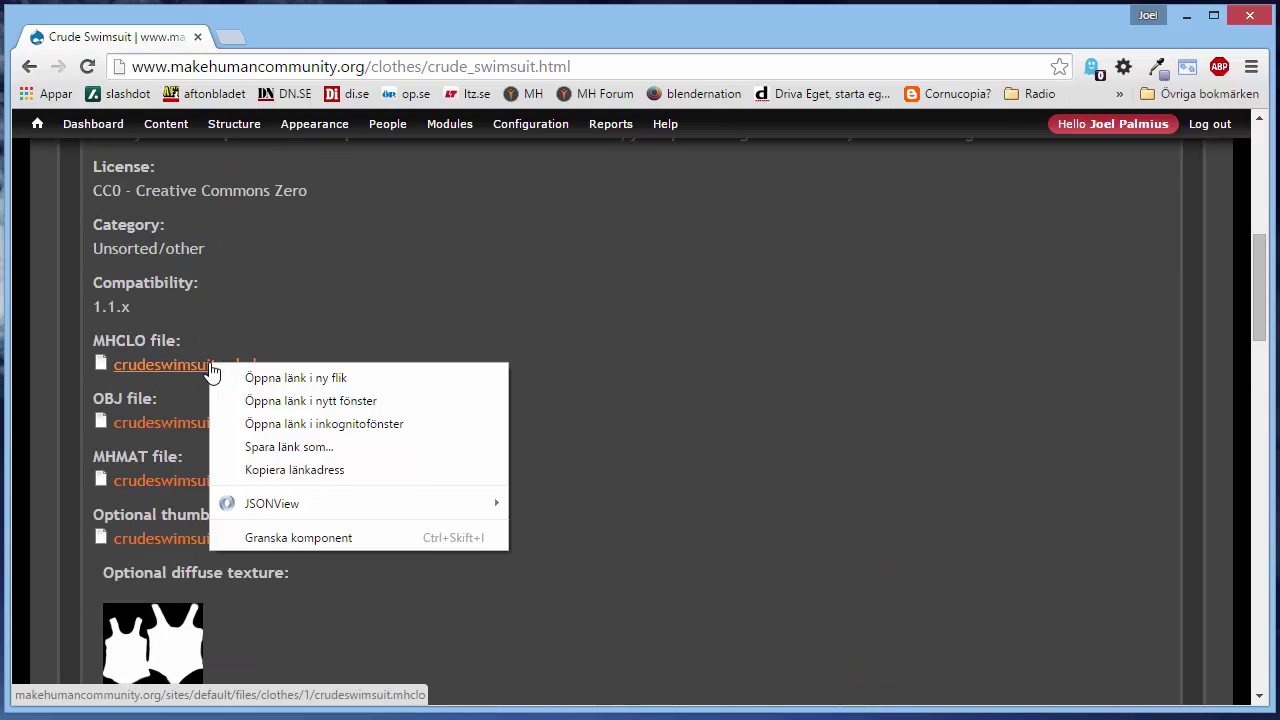
click(368, 452)
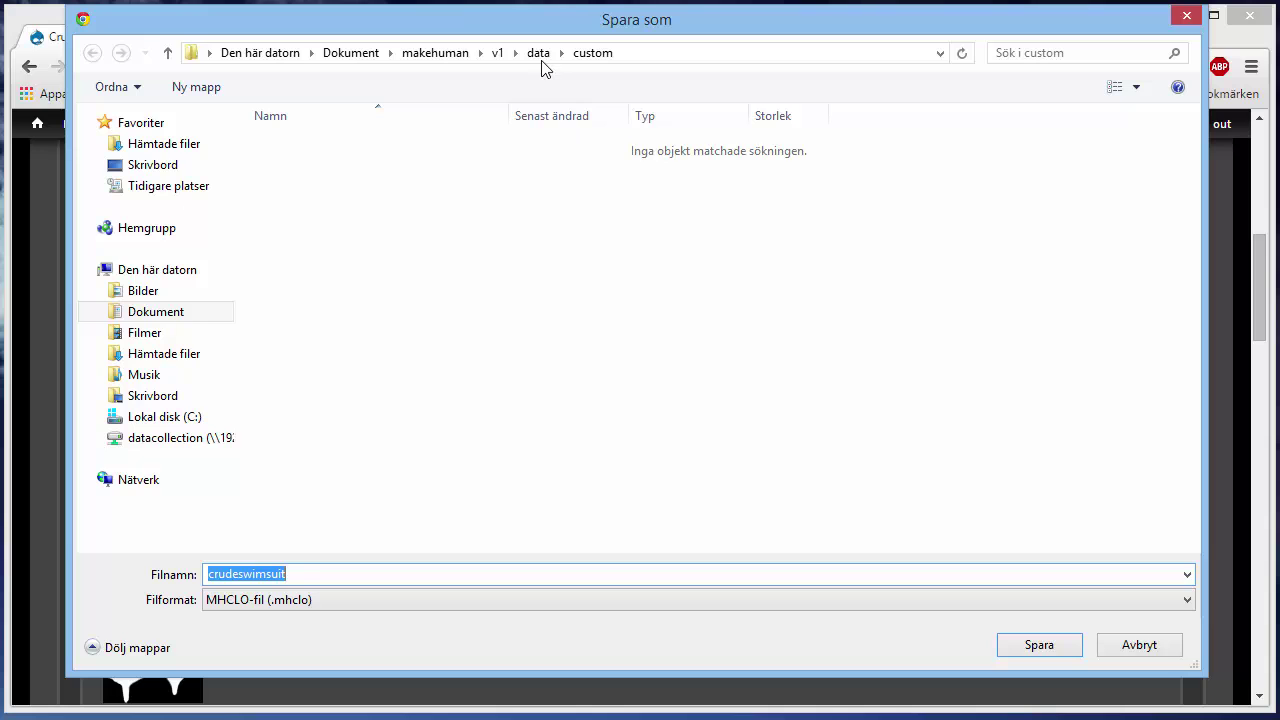
click(541, 58)
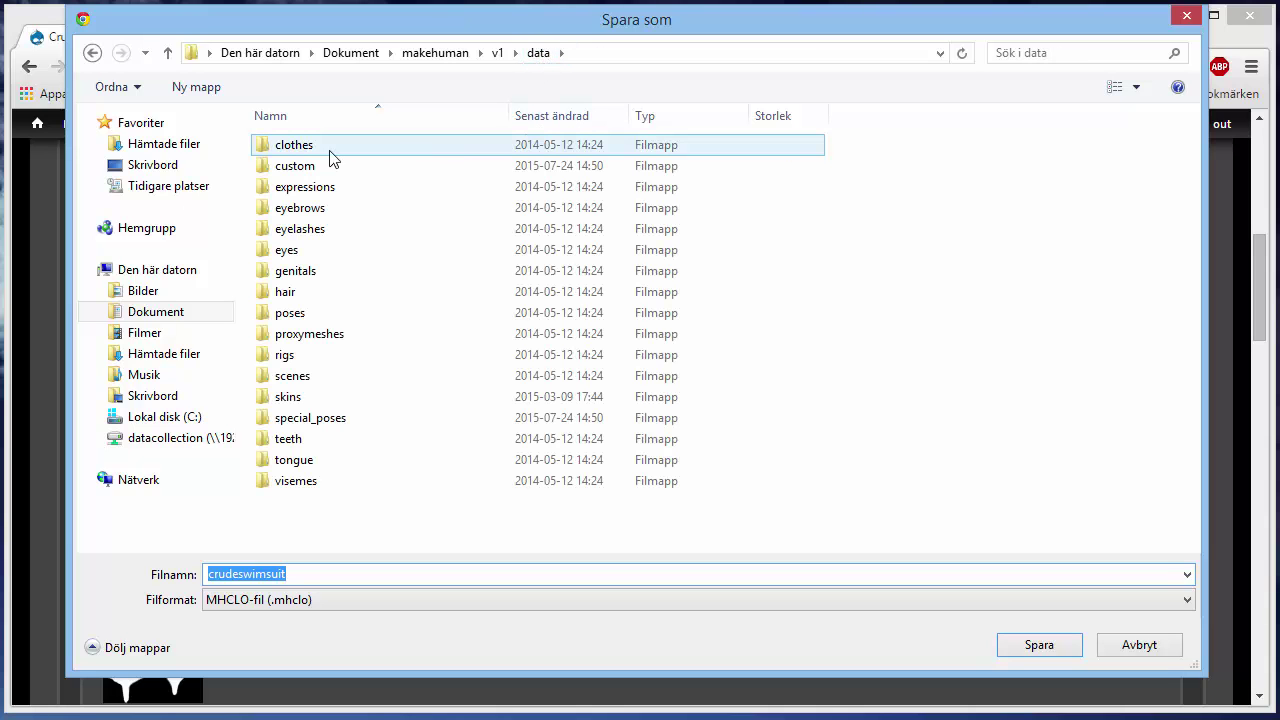
double_click(300, 146)
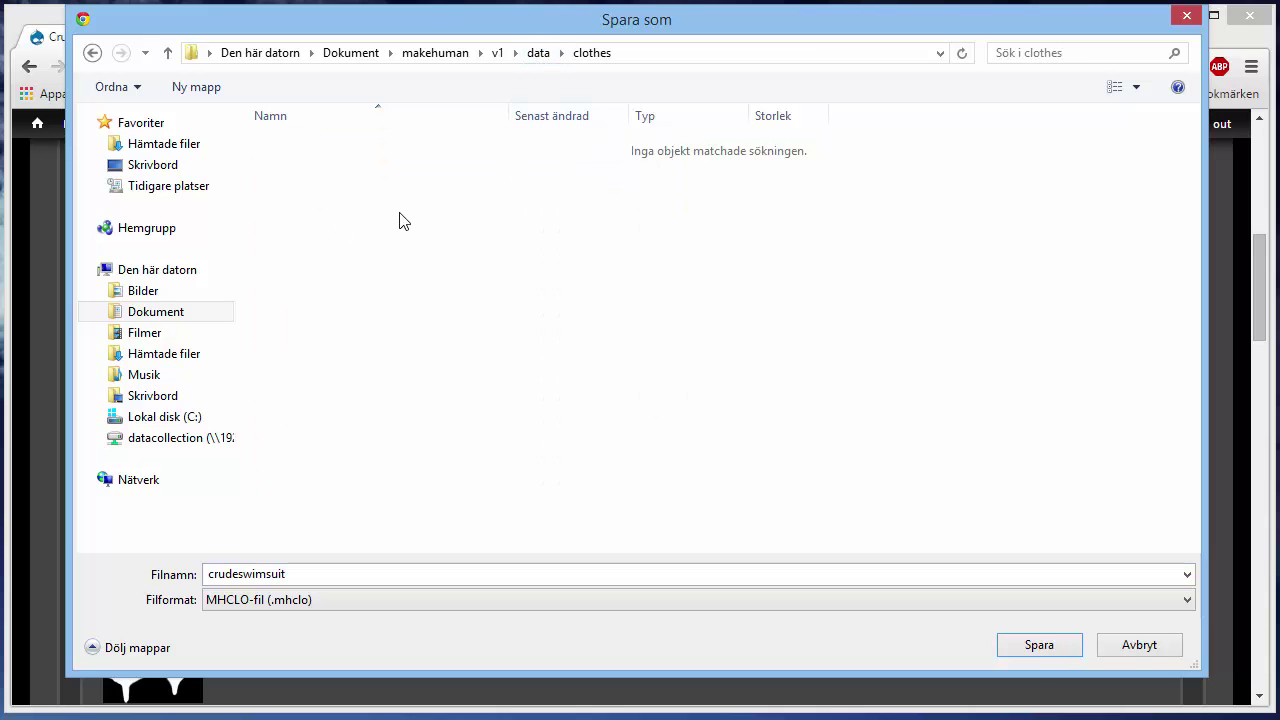
Create a folder named crudeswimsuit inside clothes and save the MHCLO file in it.
right_click(399, 220)
mouse_move(651, 507)
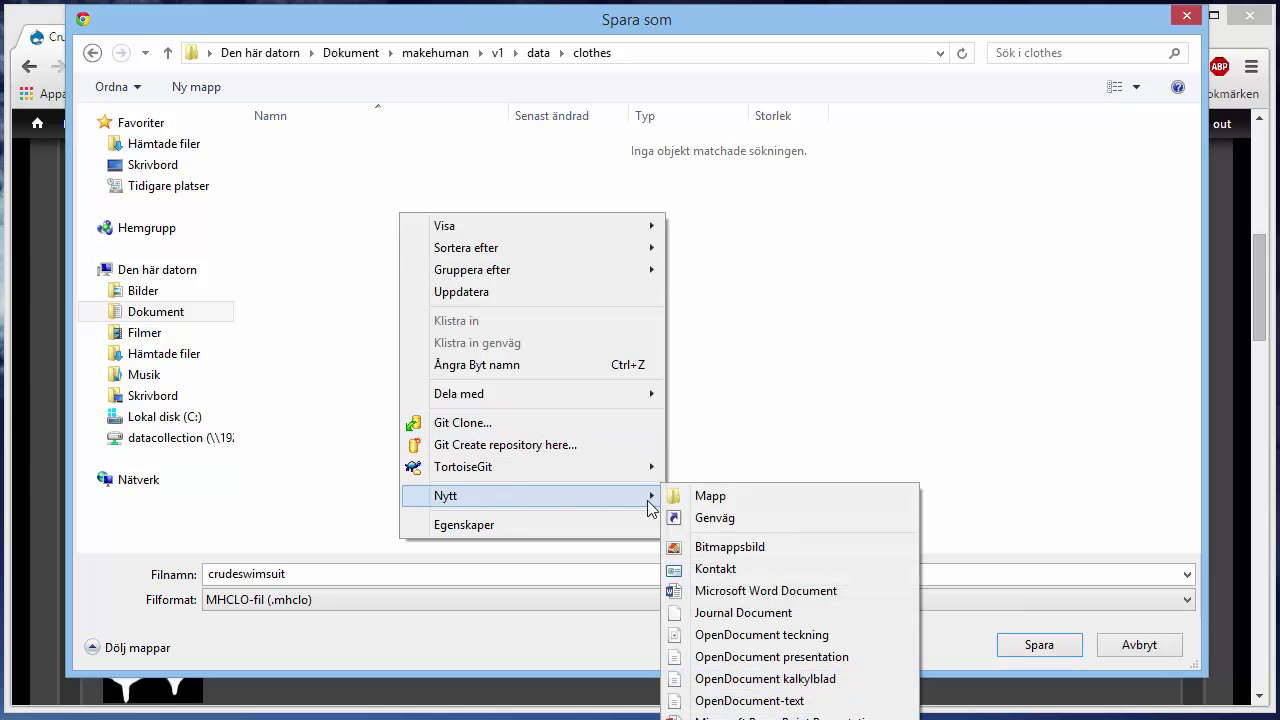
click(710, 496)
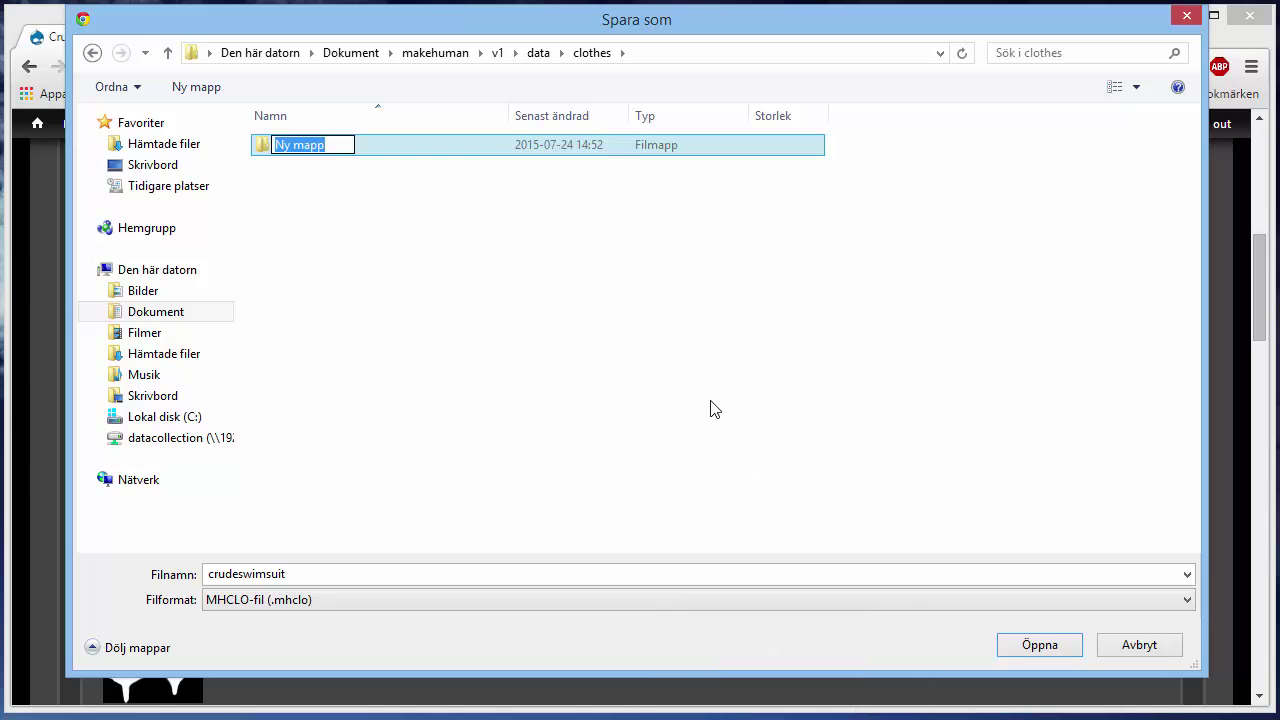
text(crudeswimsuit)
key(Return)
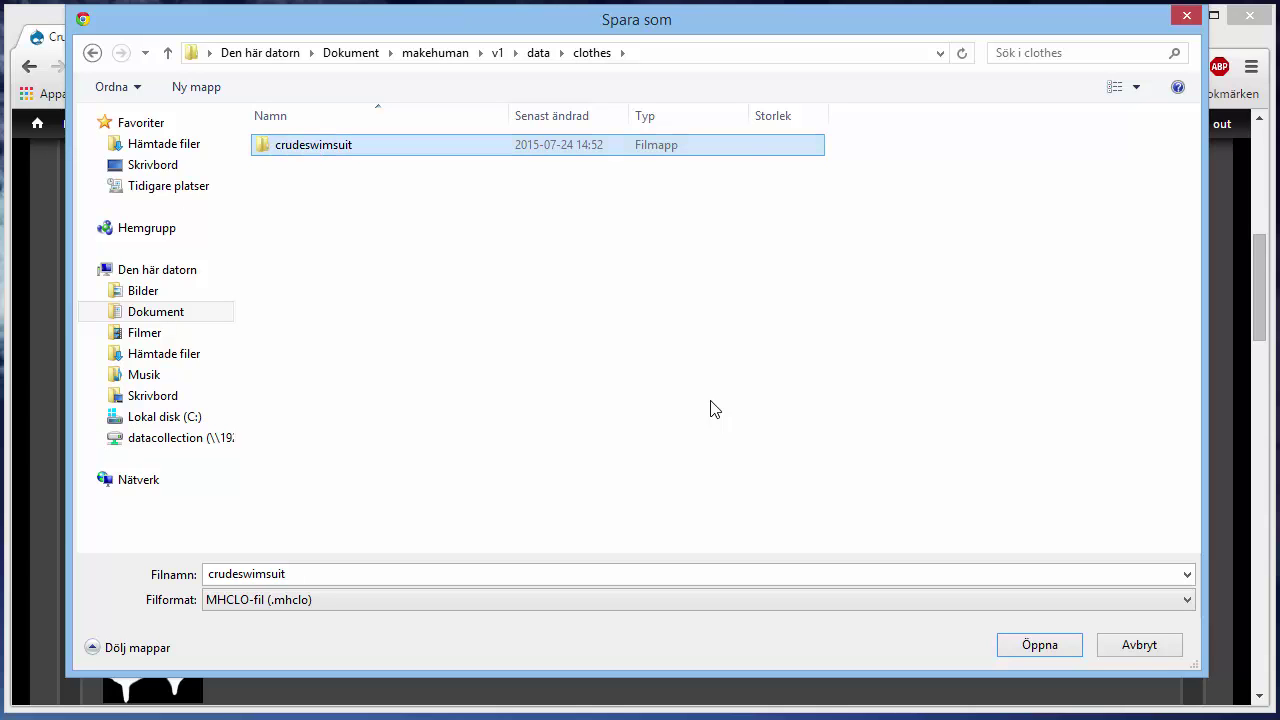
key(Return)
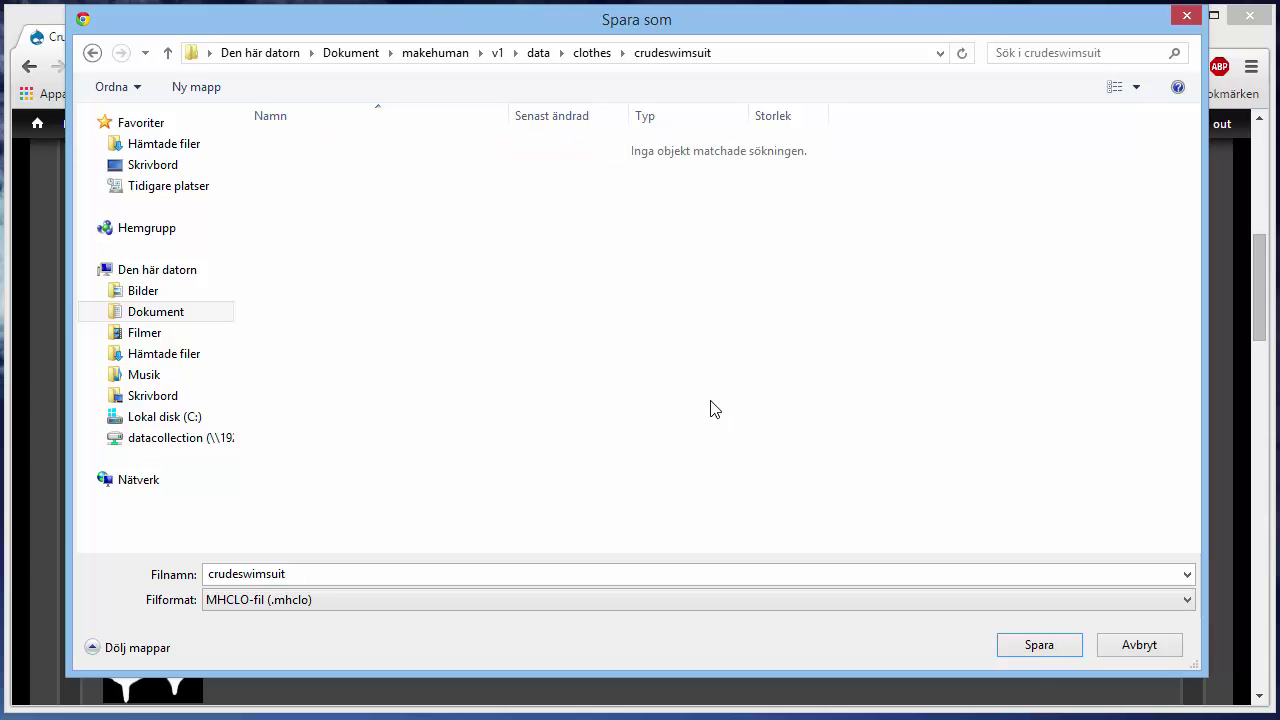
click(1026, 648)
Save the linked crudeswimsuit.obj and crudeswimsuit.mhmat files into the same crudeswimsuit folder.
right_click(195, 423)
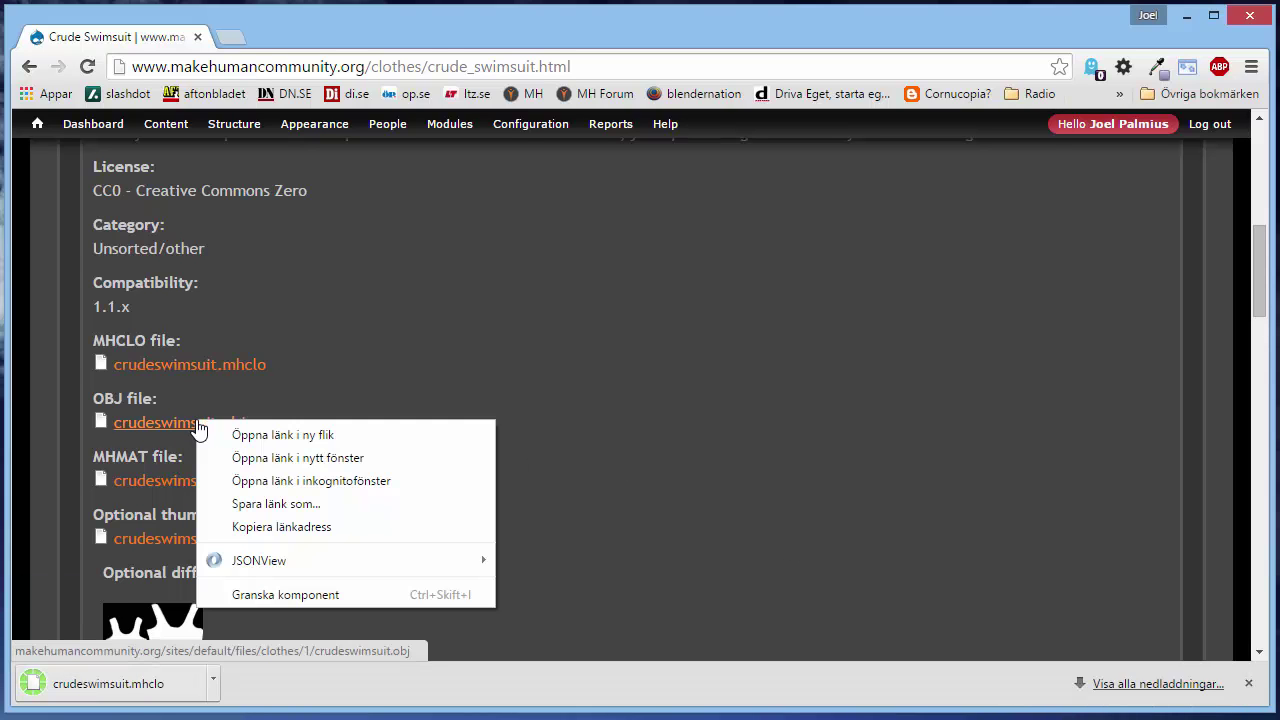
click(297, 504)
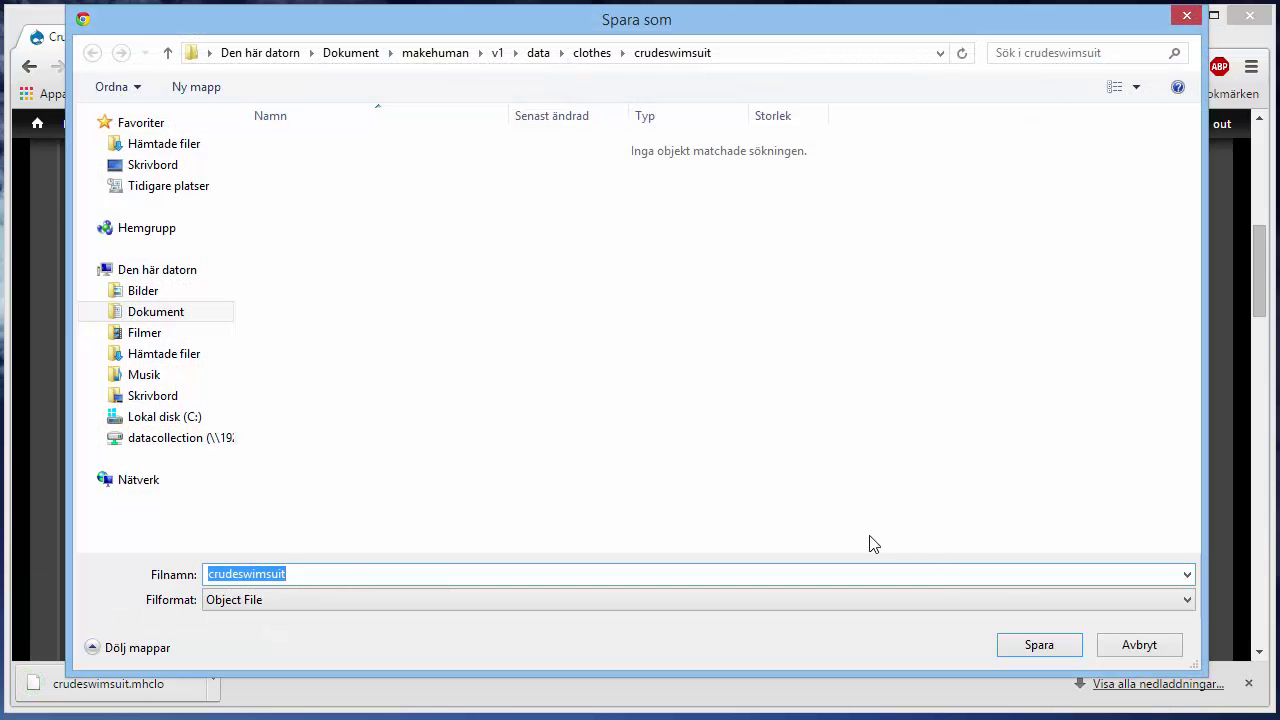
click(1040, 643)
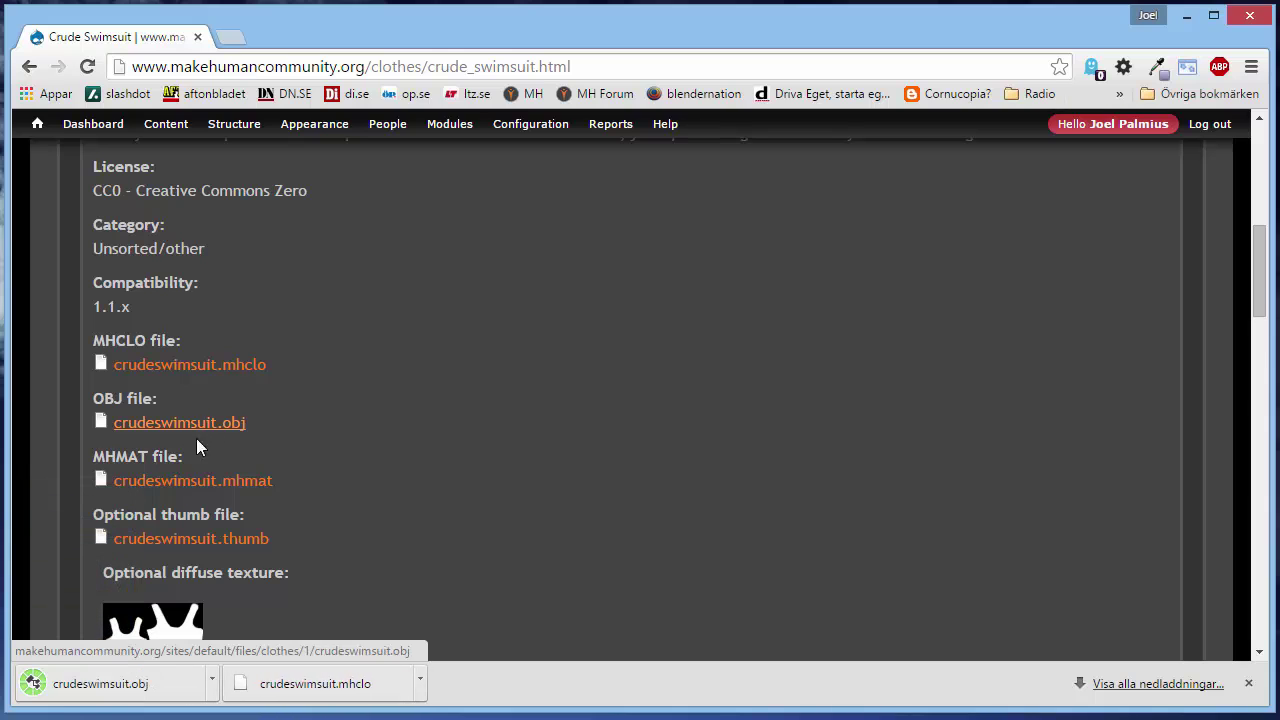
right_click(193, 482)
click(290, 565)
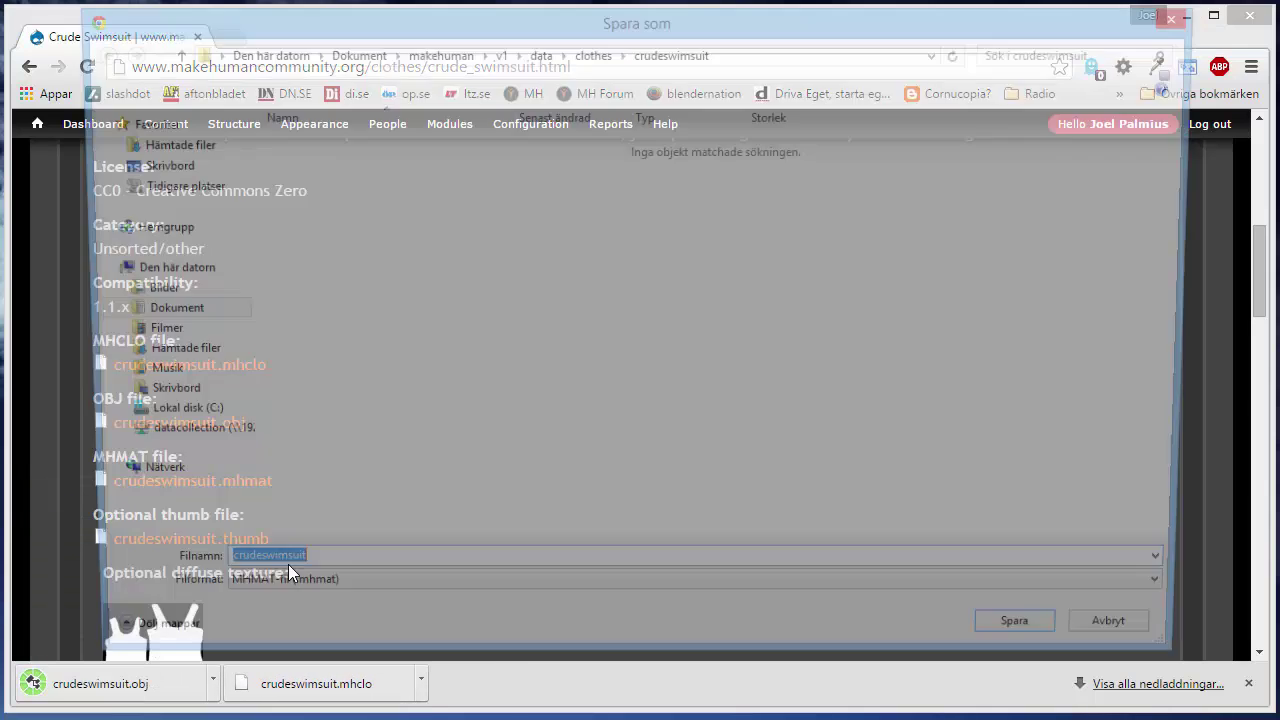
click(1038, 645)
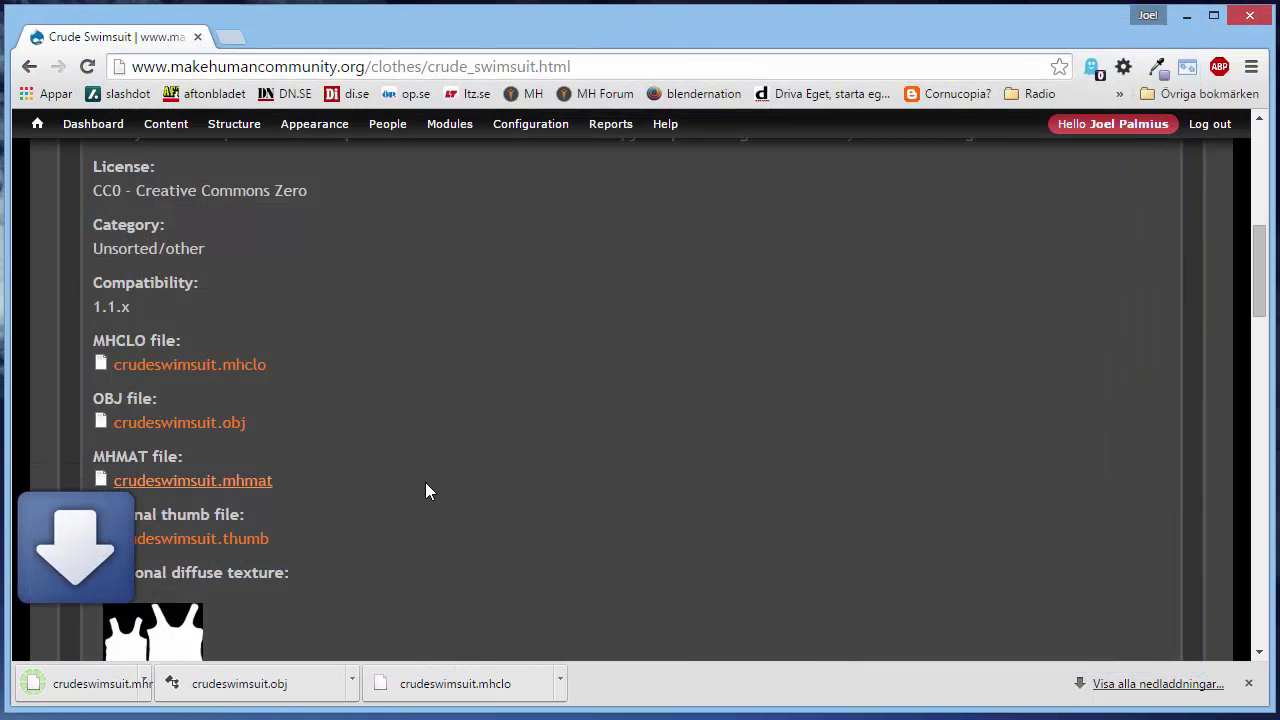
Save the optional crudeswimsuit.thumb file and the full-size diffuse texture CrudeSwimSuitDiffuse into the crudeswimsuit folder.
right_click(210, 540)
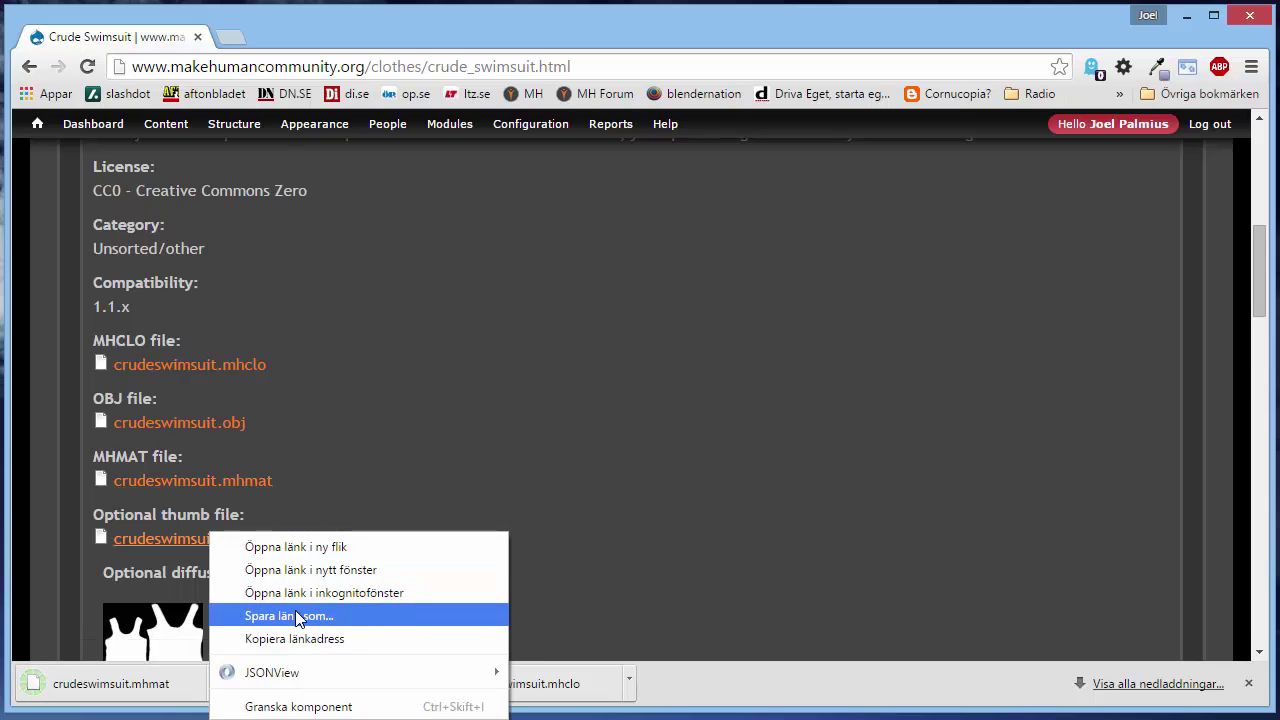
click(288, 611)
click(1023, 646)
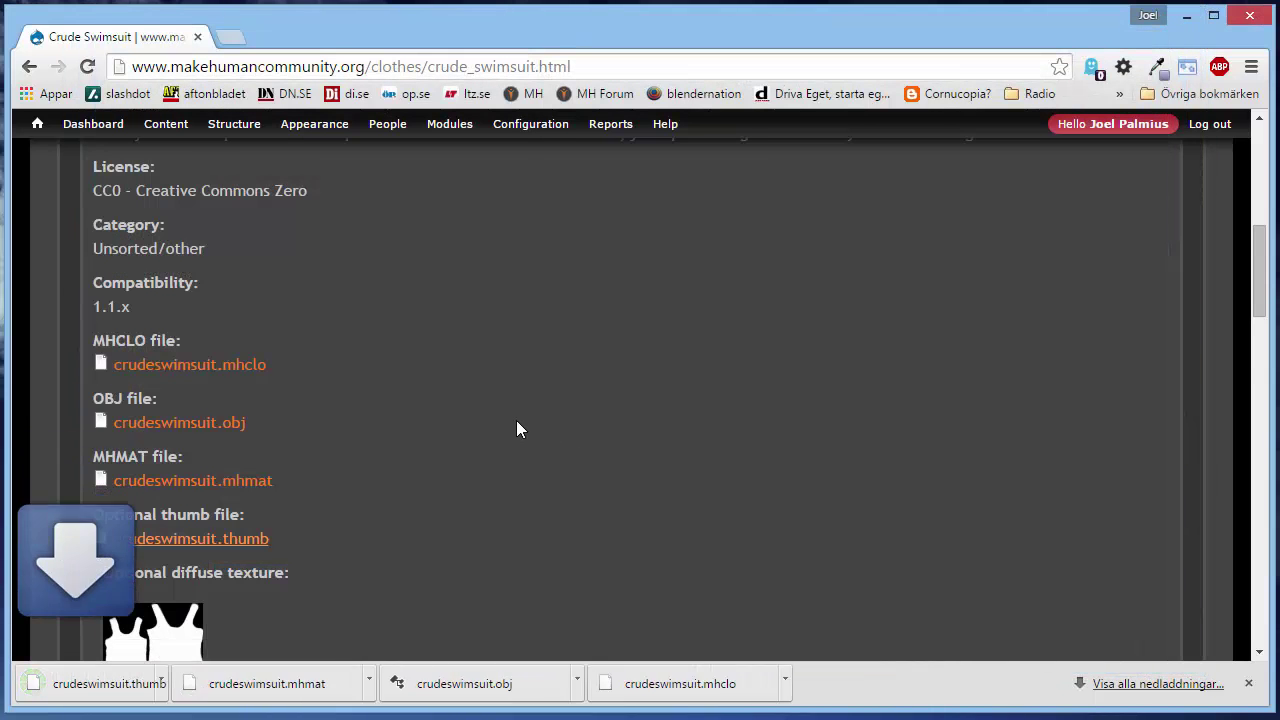
scroll(514, 422, down, 3)
right_click(148, 388)
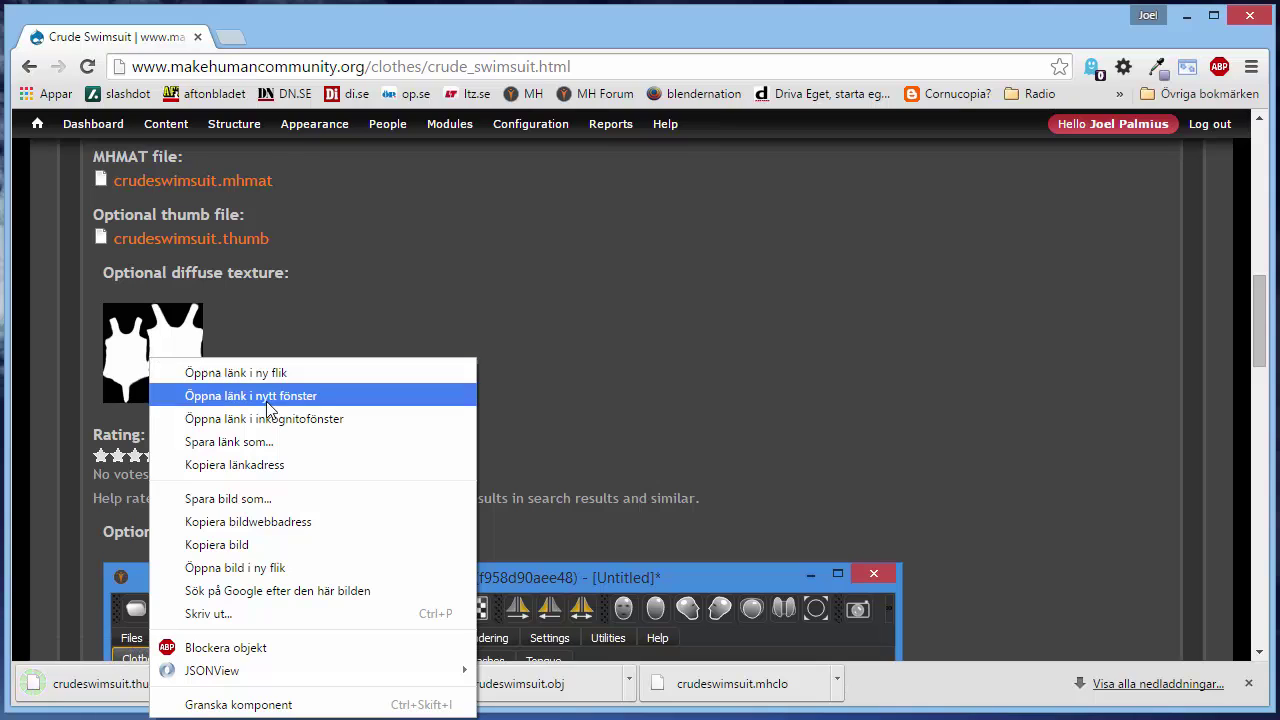
click(279, 442)
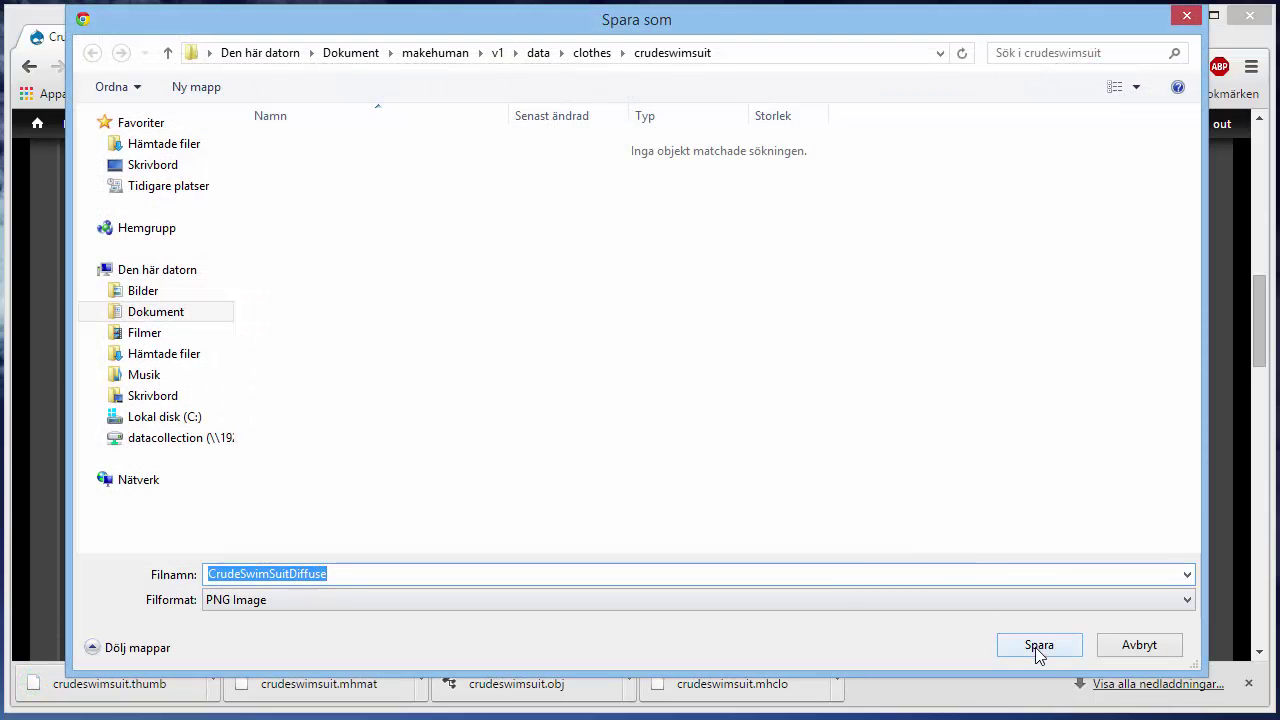
click(1033, 641)
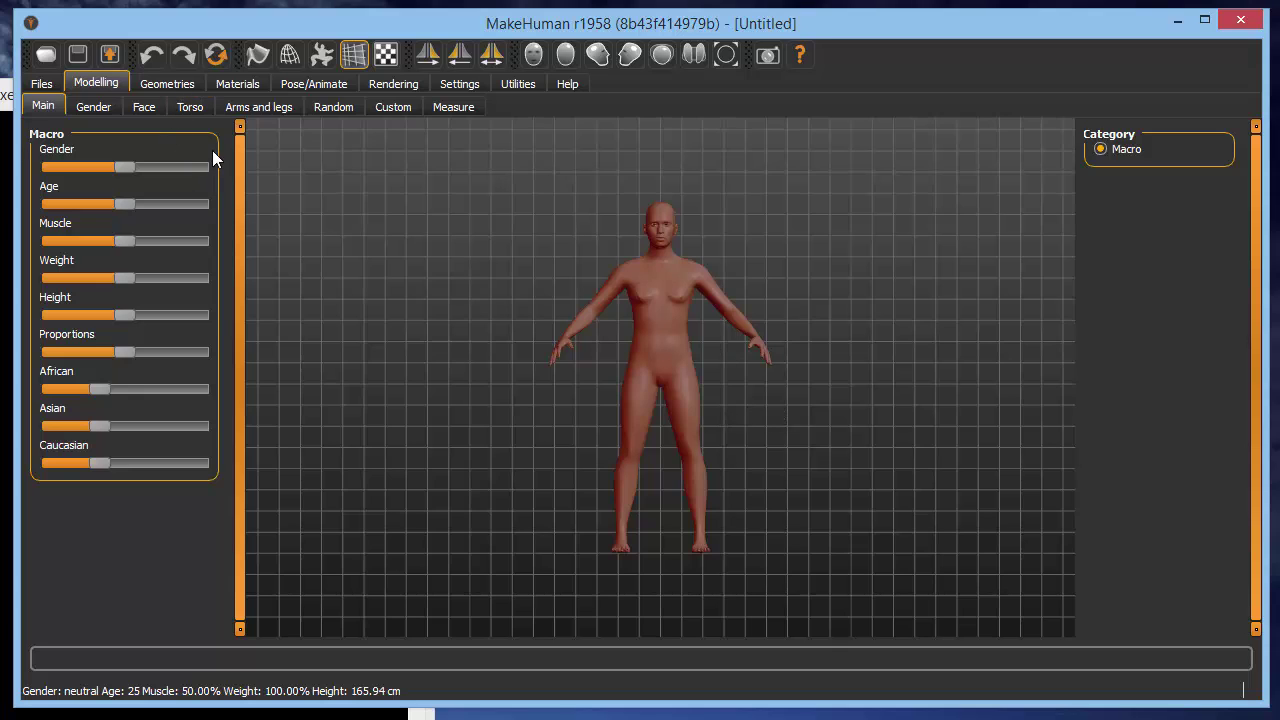
Switch to MakeHuman and dress the figure in the Crudeswimsuit clothes, viewing it from an angle.
click(166, 80)
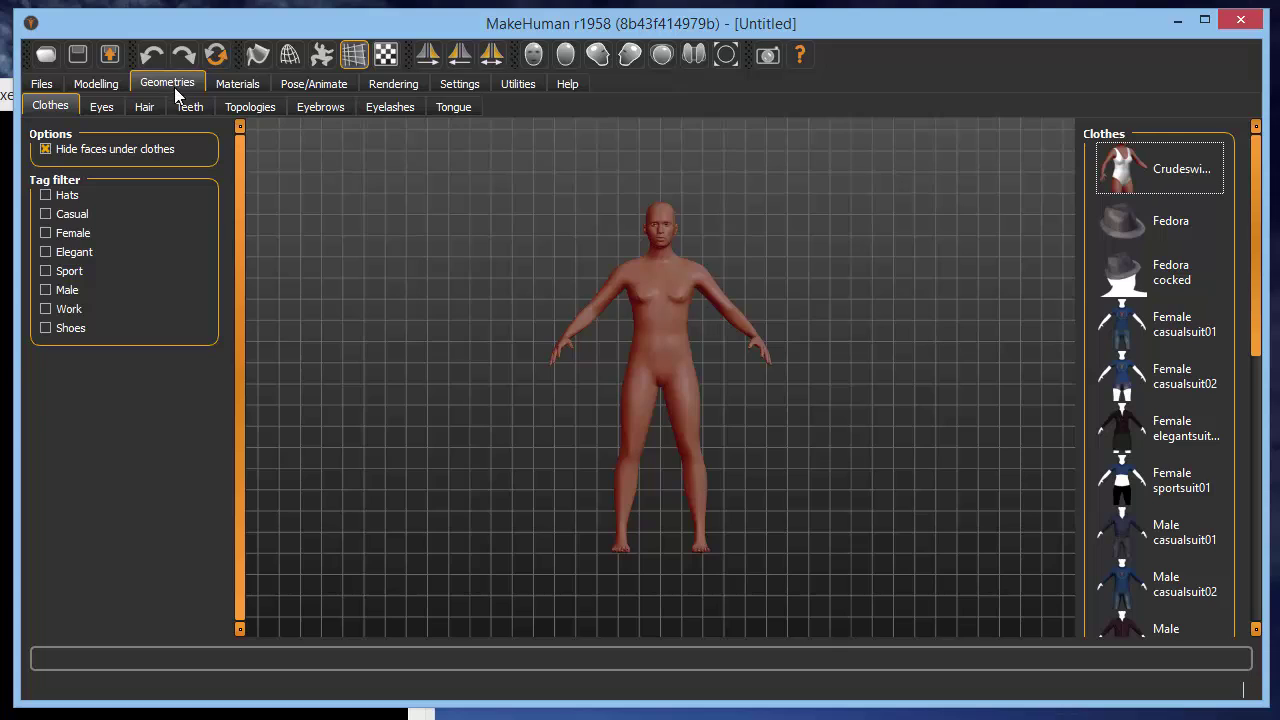
click(1140, 175)
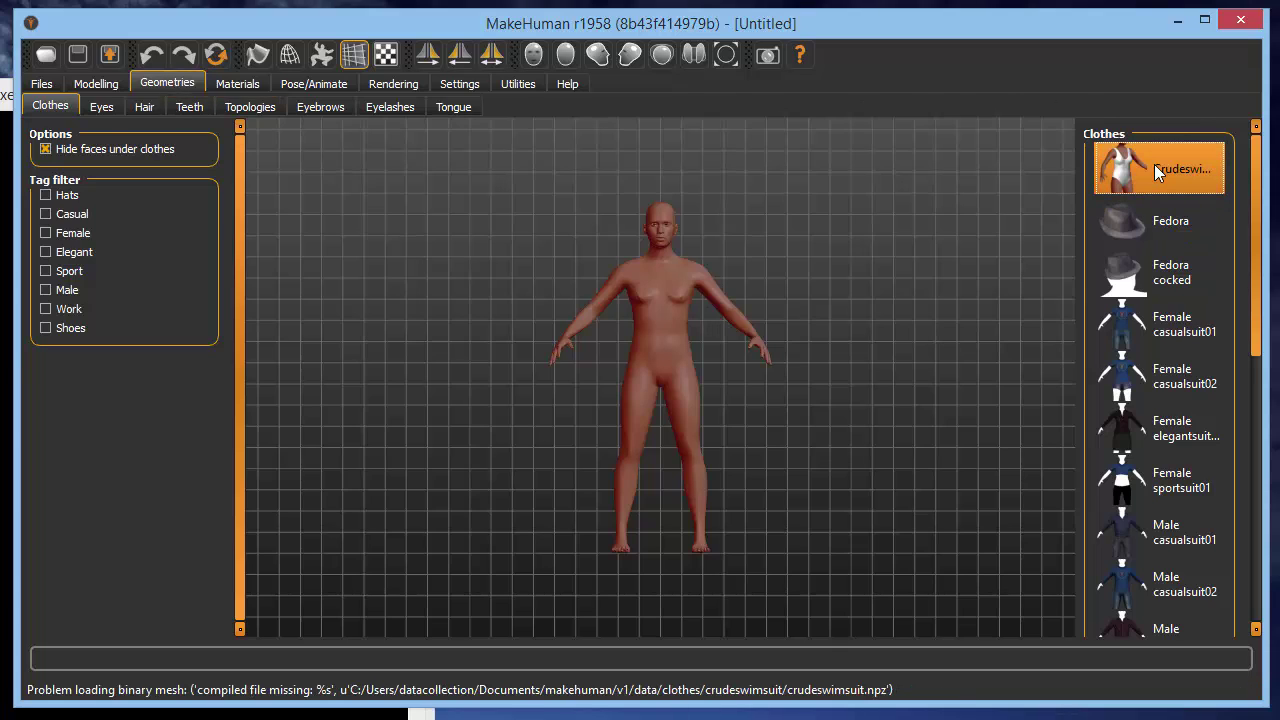
drag(797, 242, 650, 280)
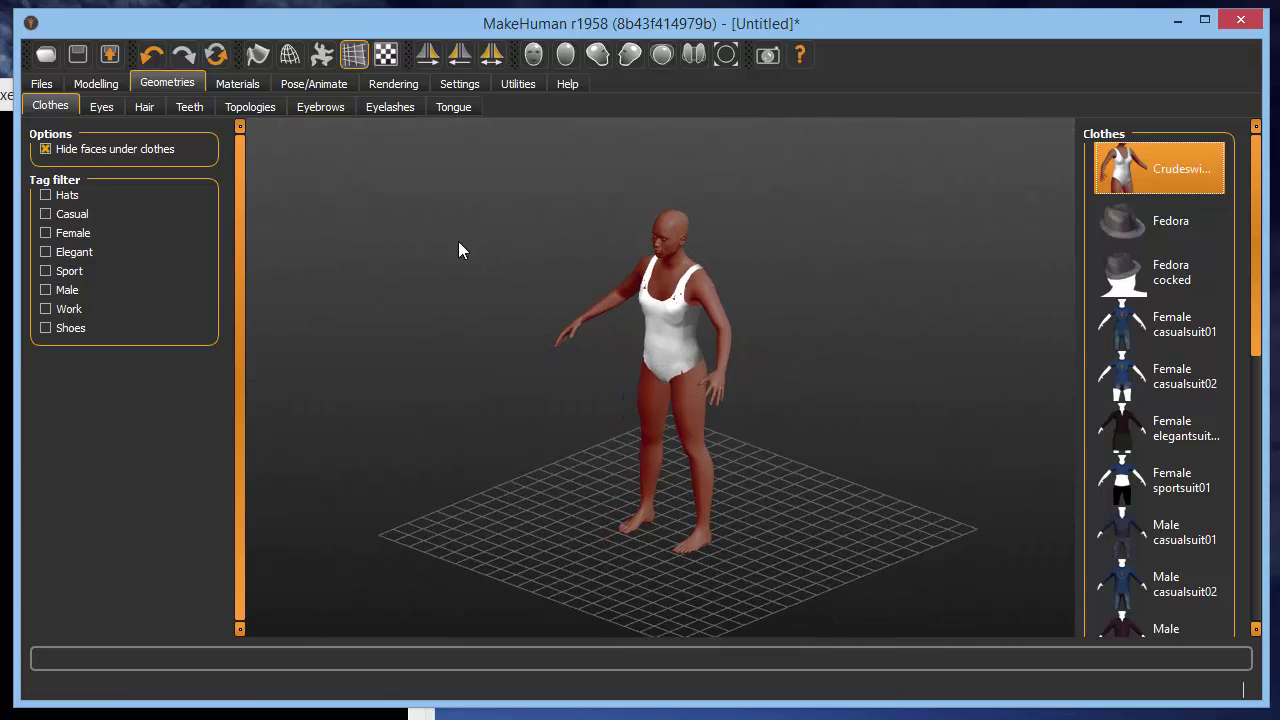
Set the figure's gender fully to female and raise the breast size slightly above the middle.
click(96, 83)
drag(124, 168, 0, 178)
click(100, 107)
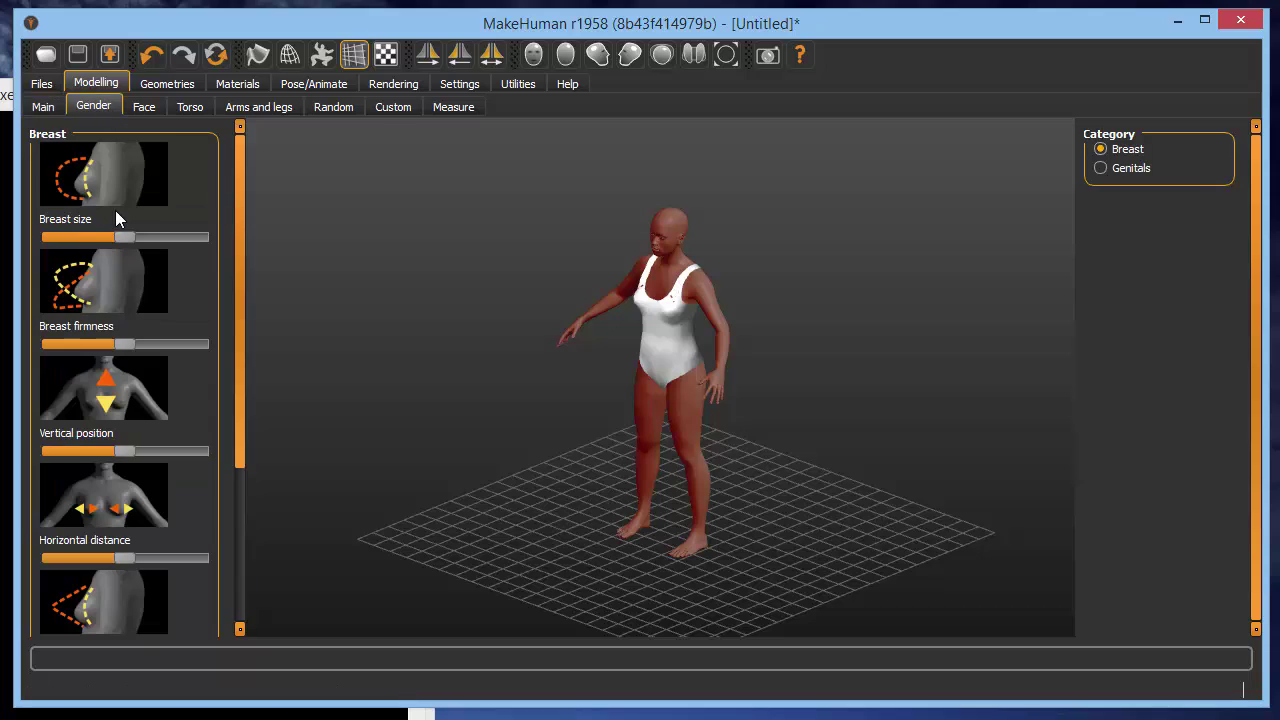
drag(123, 238, 135, 235)
Raise the figure's Proportions macro well above the middle and check how the swimsuit fits.
click(48, 110)
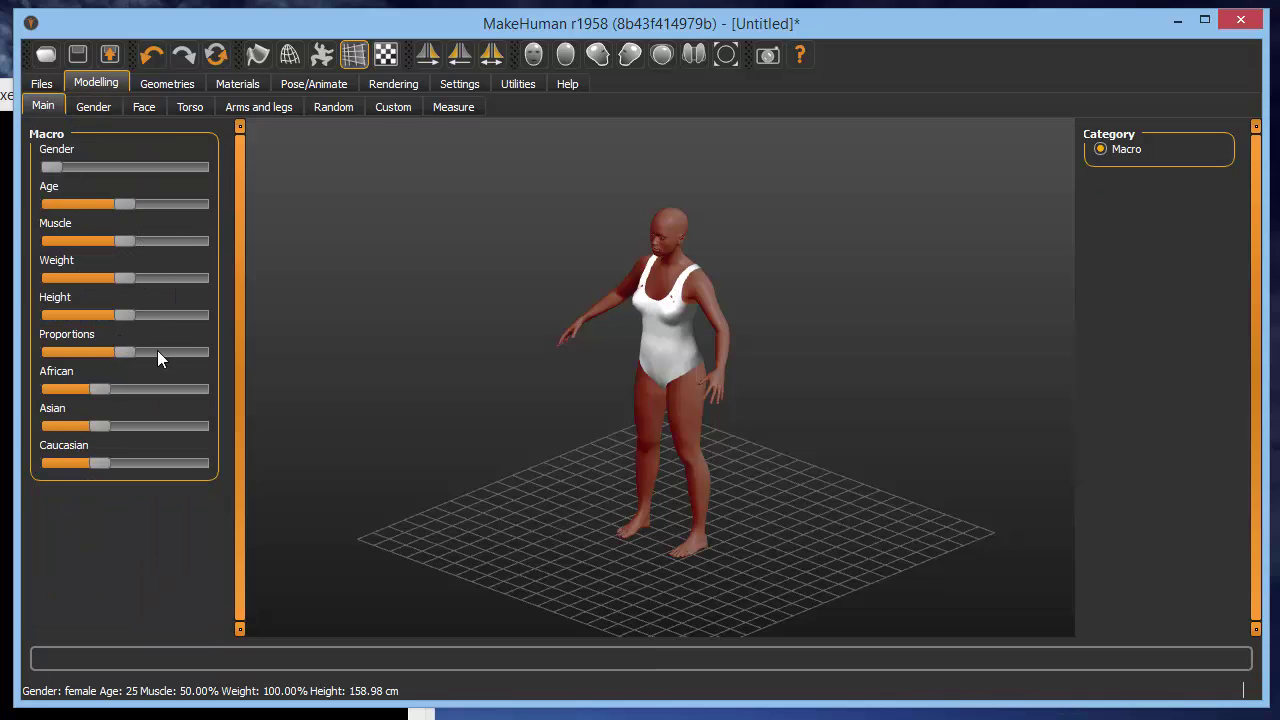
drag(157, 351, 172, 351)
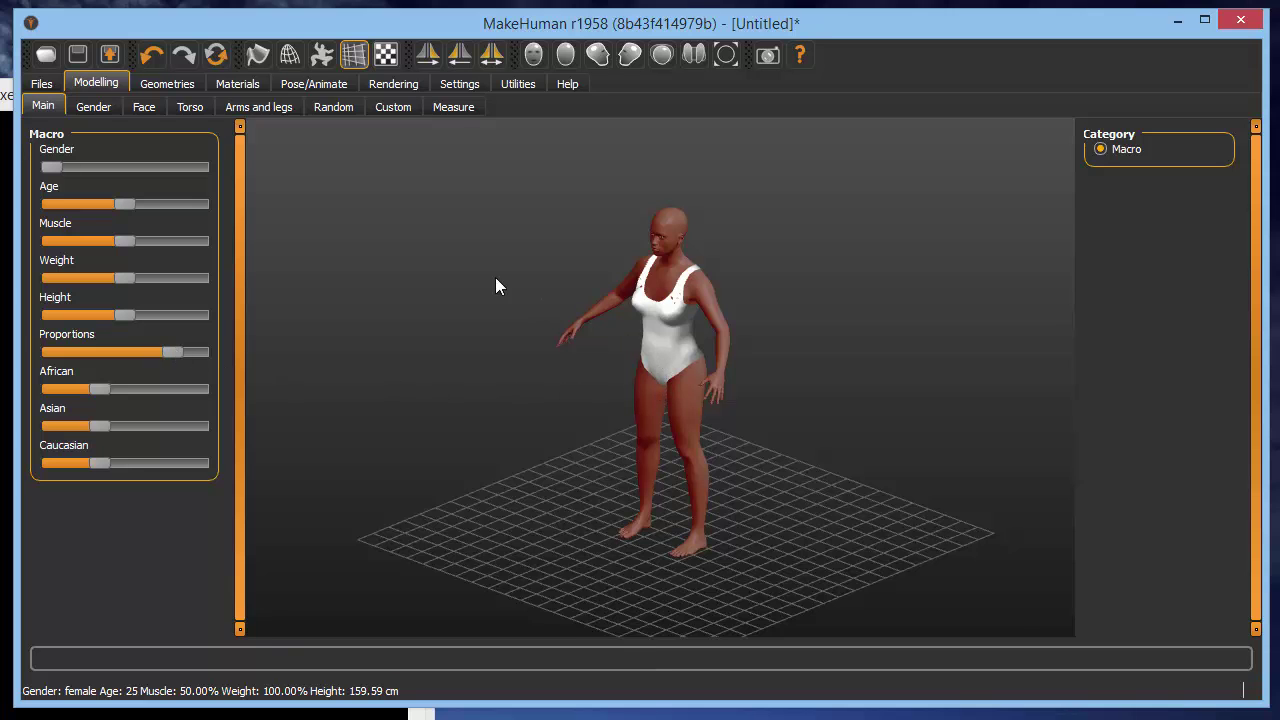
drag(611, 324, 581, 314)
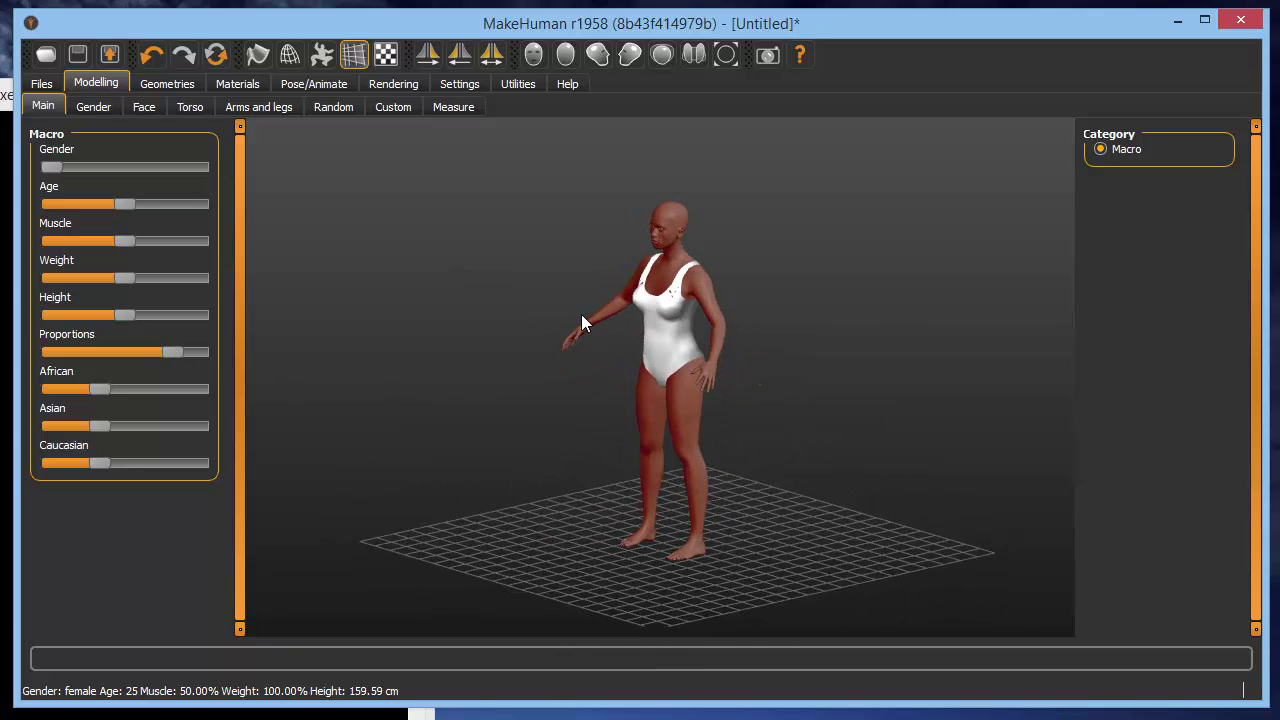